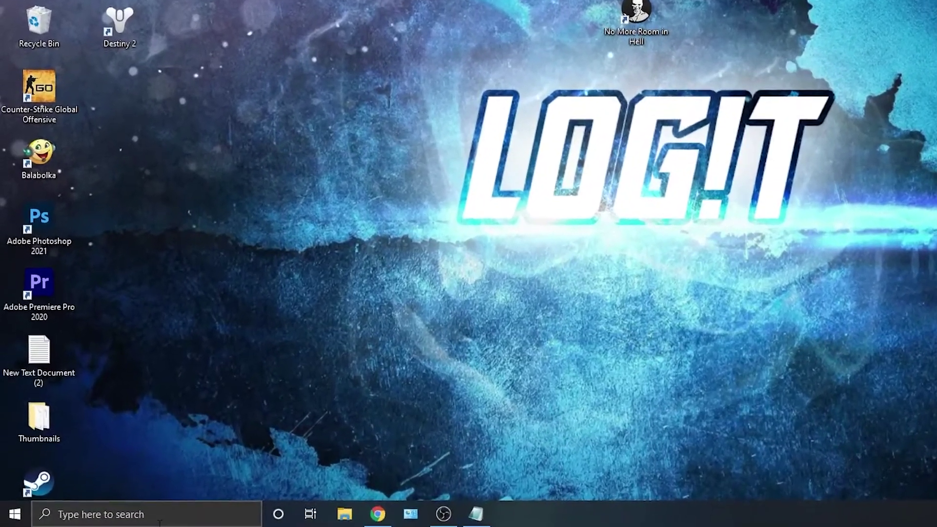
Search 'check' and open Windows Update to confirm the system is up to date.
left_click(171, 515)
type("check")
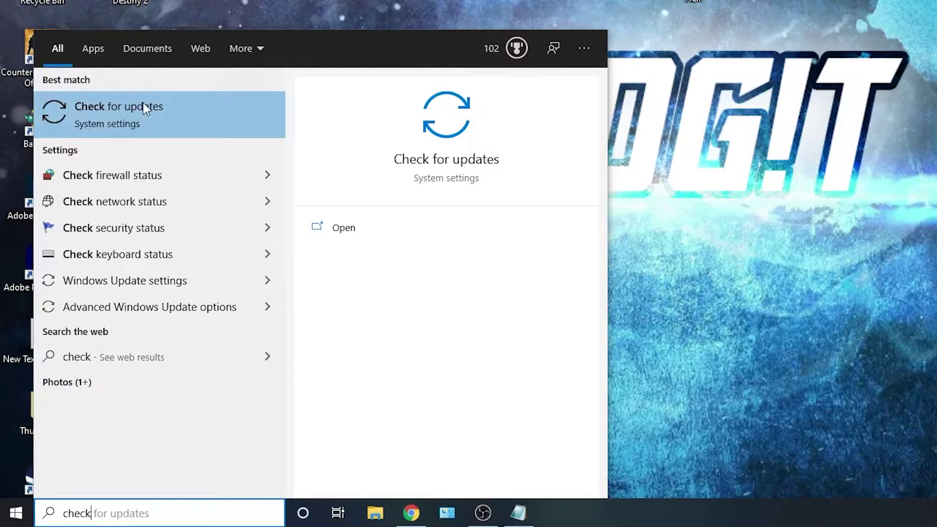
left_click(151, 115)
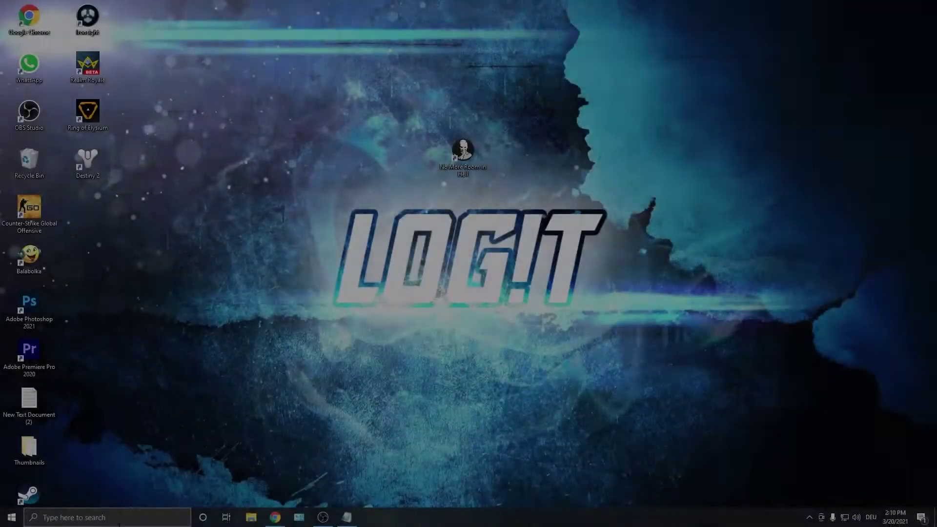
Launch Defragment and Optimize Drives and retrim the C: solid state drive.
left_click(183, 519)
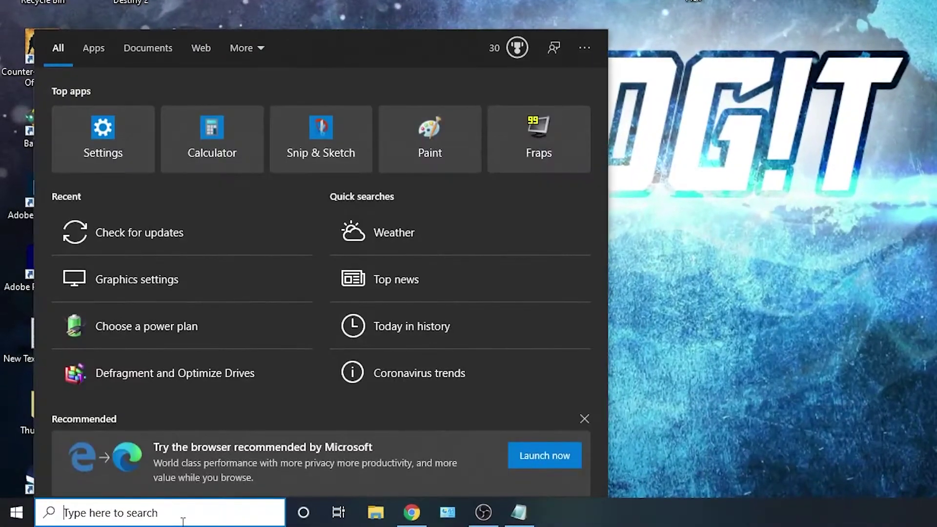
type("optimize")
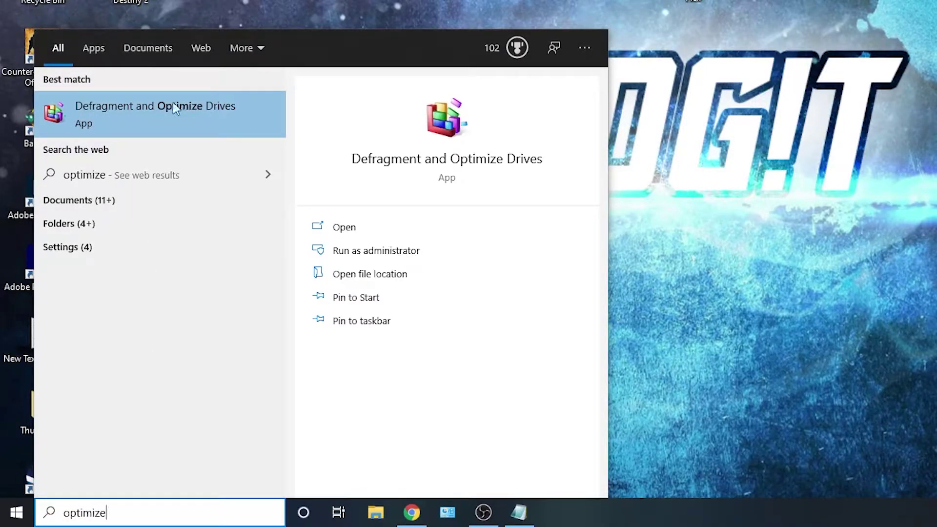
left_click(131, 104)
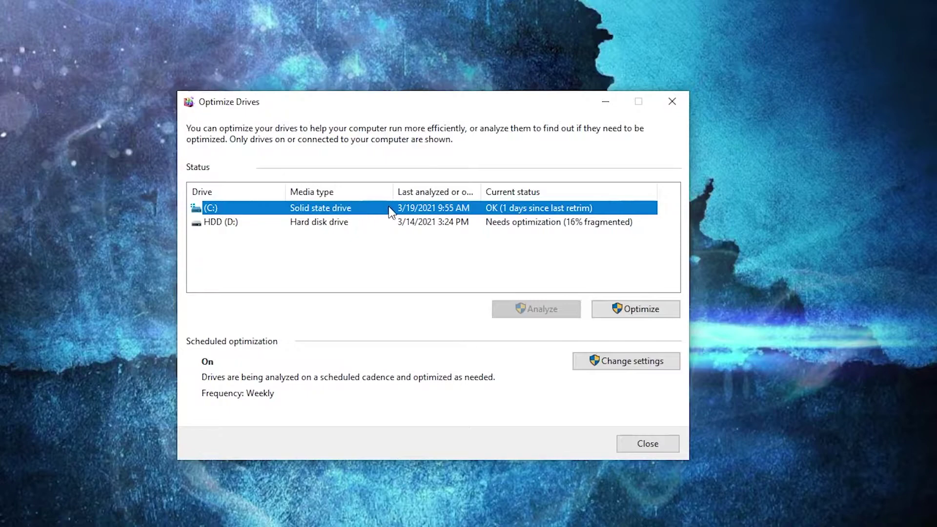
left_click(638, 312)
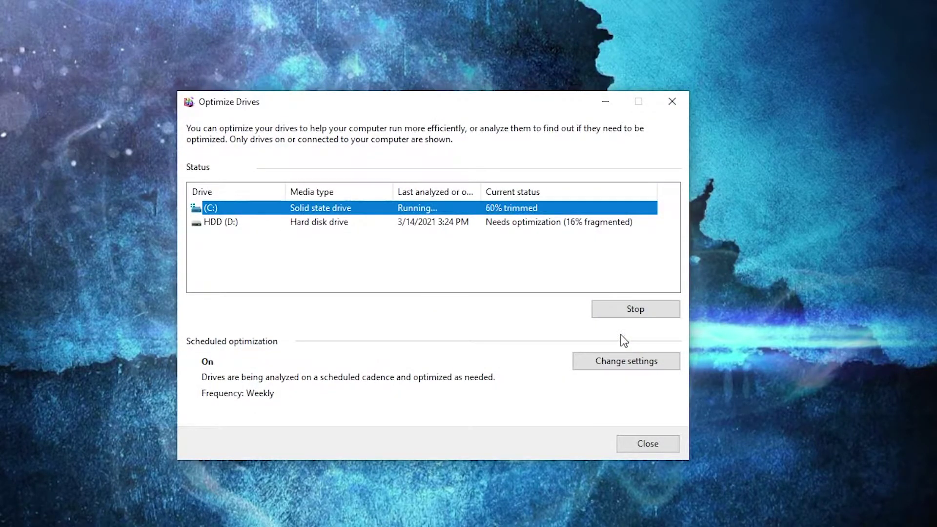
Analyze the HDD (D:) for fragmentation and start optimizing it.
left_click(205, 224)
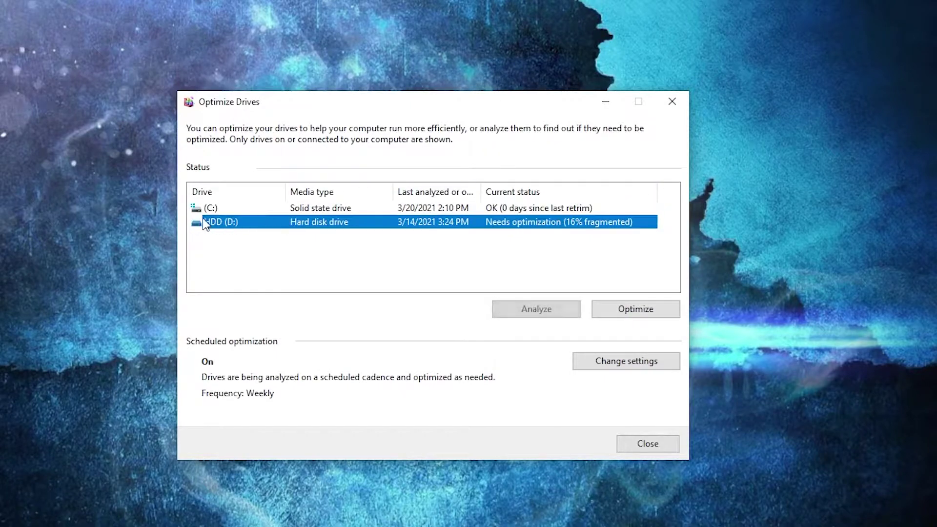
left_click(524, 308)
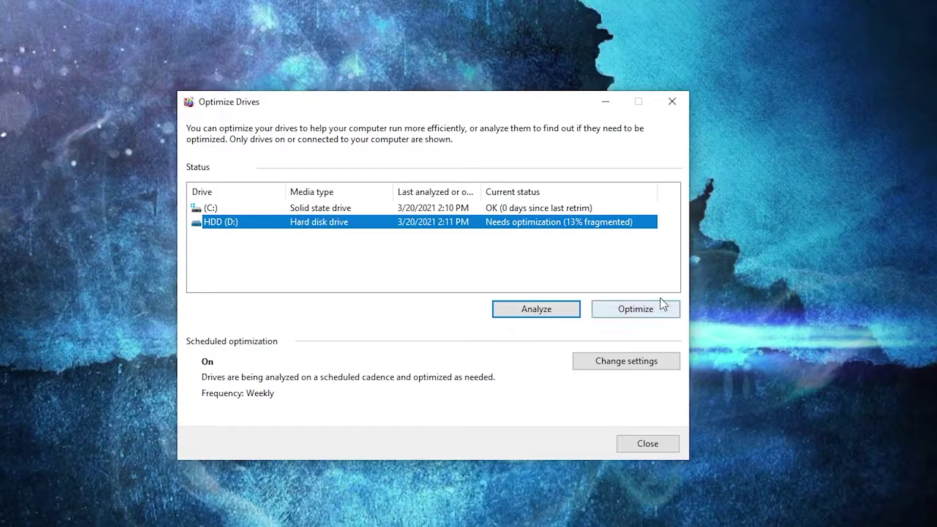
left_click(634, 311)
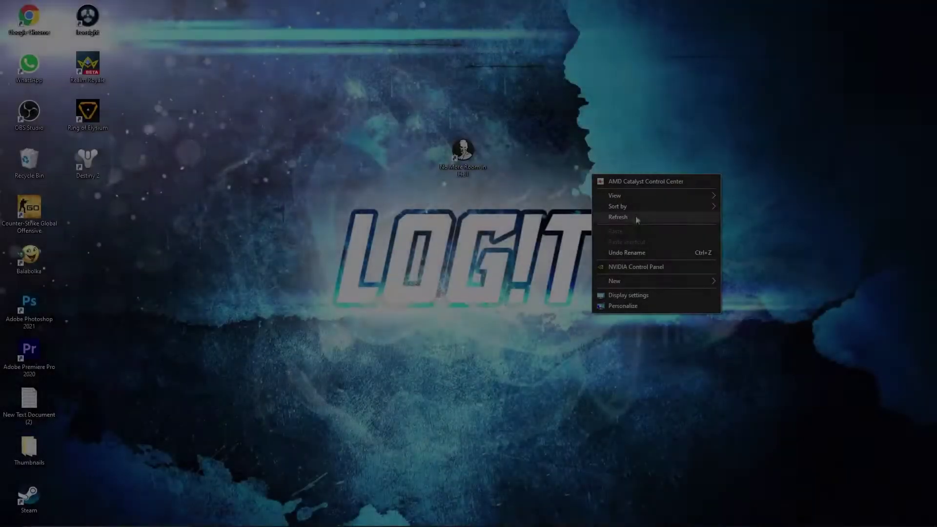
left_click(638, 218)
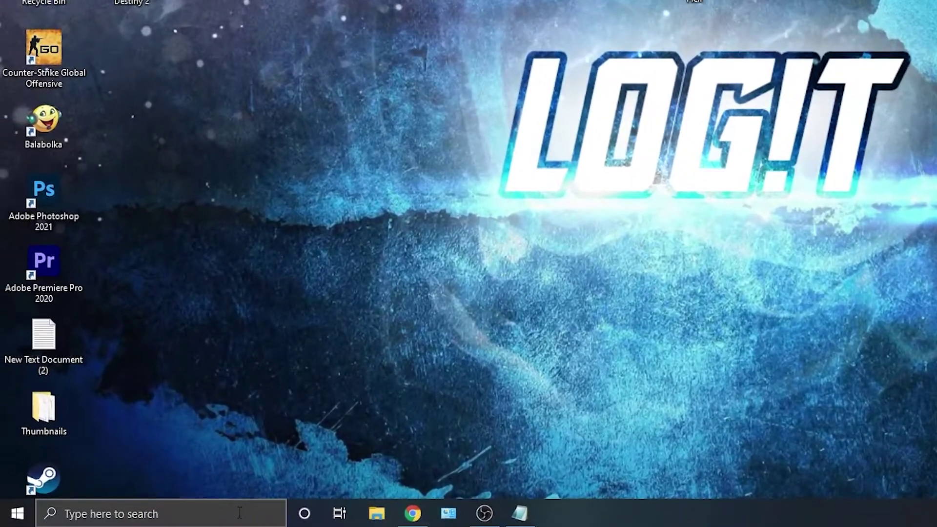
Launch Command Prompt as administrator from a 'cmd' search.
left_click(241, 511)
type("cmd")
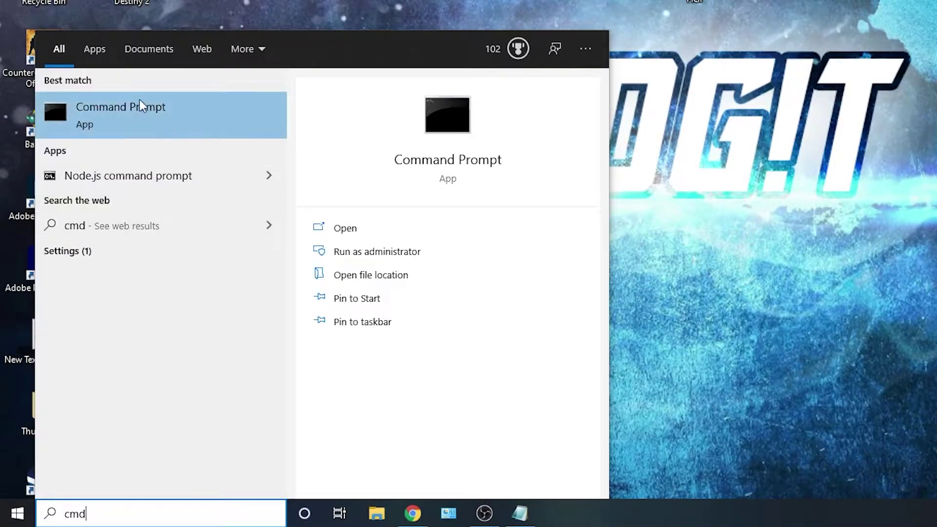
right_click(191, 113)
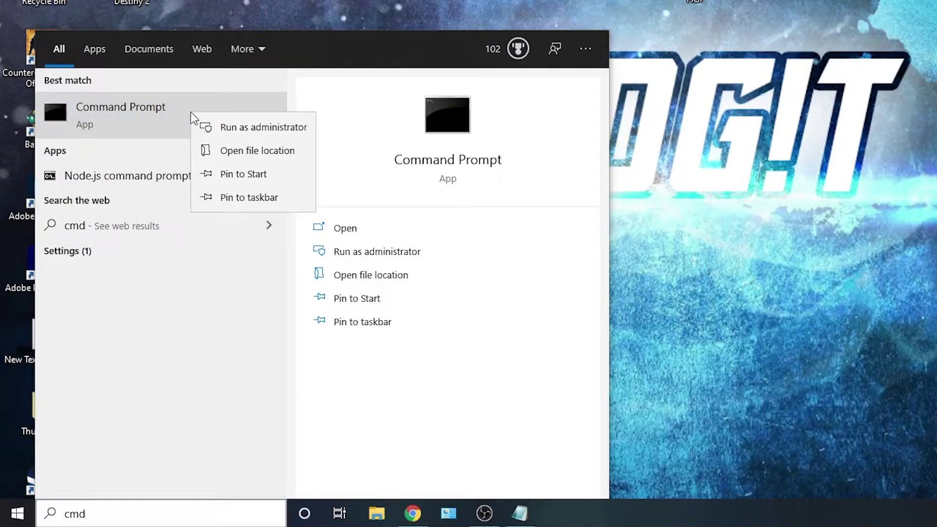
left_click(223, 127)
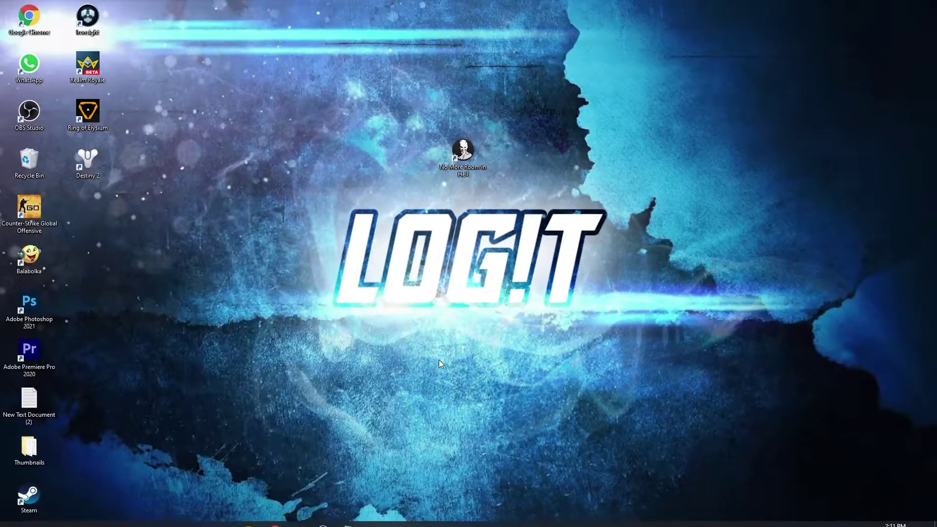
left_click_drag(311, 102, 187, 167)
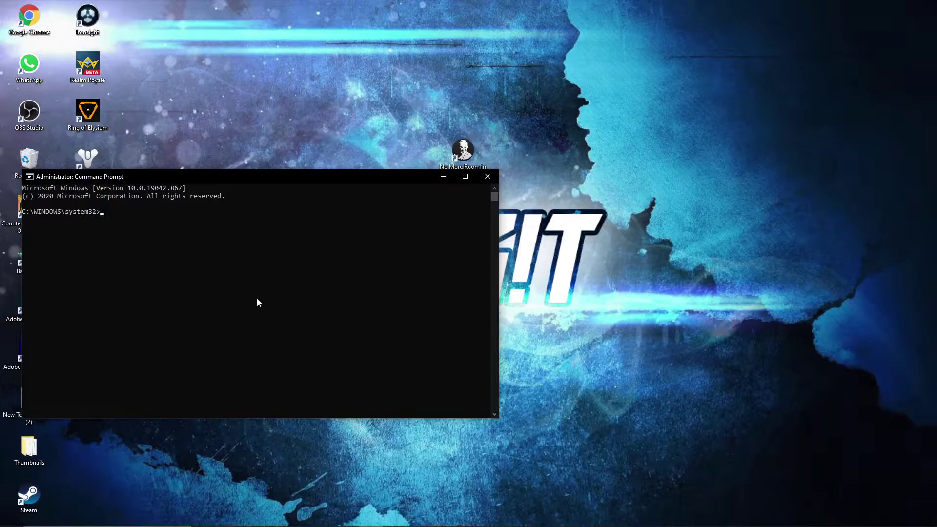
Copy the powercfg -duplicatescheme command from Notepad and run it in the admin prompt.
left_click(324, 518)
left_click_drag(713, 258, 659, 260)
right_click(481, 256)
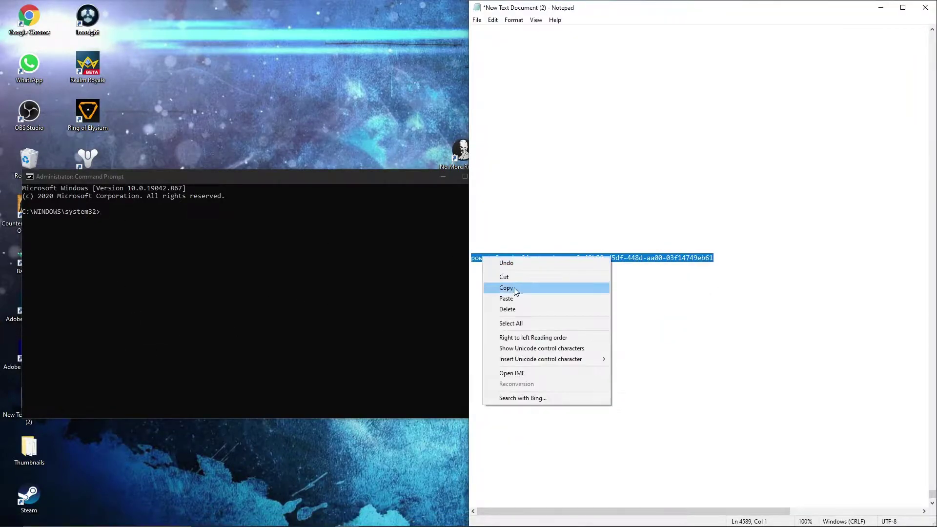
left_click(507, 290)
left_click(881, 7)
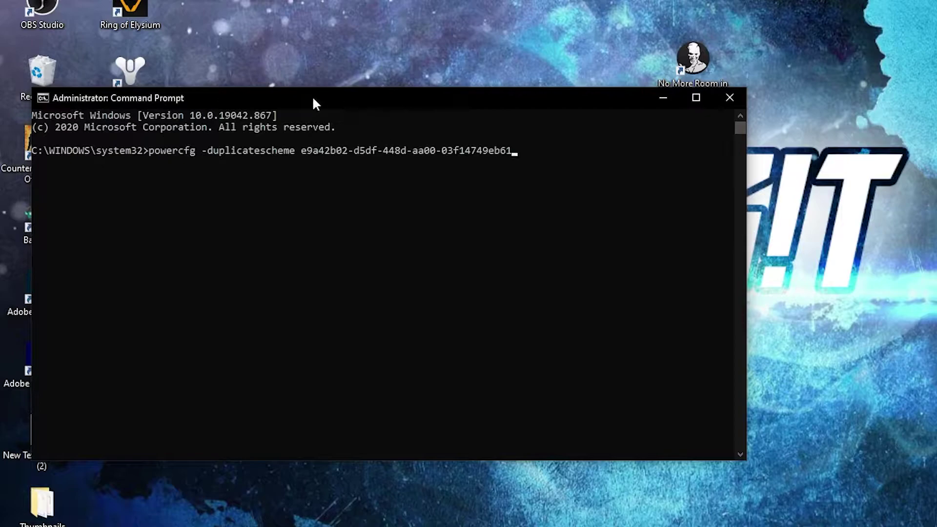
key("Return")
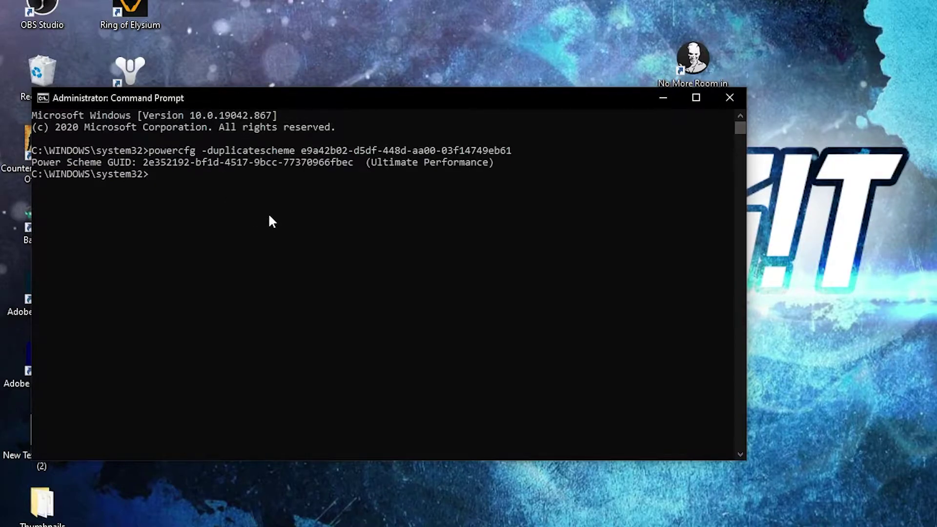
left_click(367, 163)
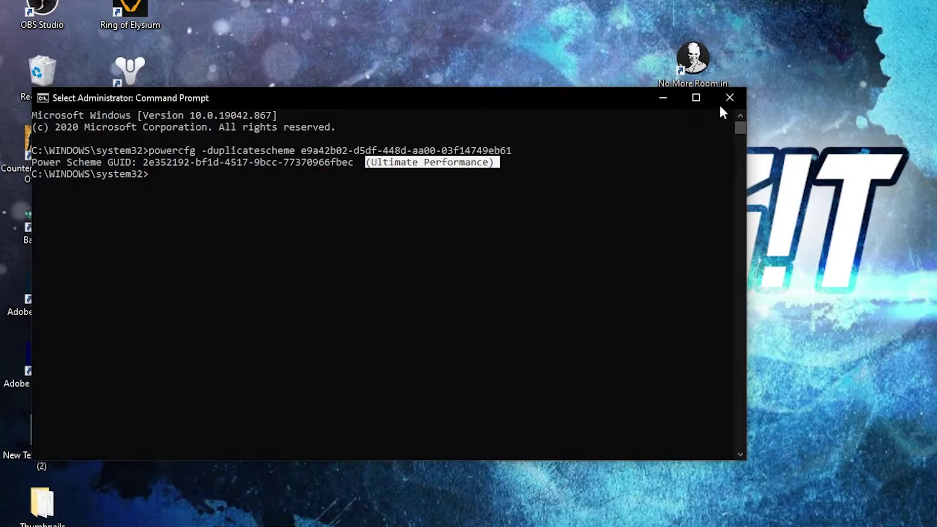
In Power Options, reveal additional plans and select the last Ultimate Performance plan.
left_click(730, 98)
left_click(229, 515)
type("choose")
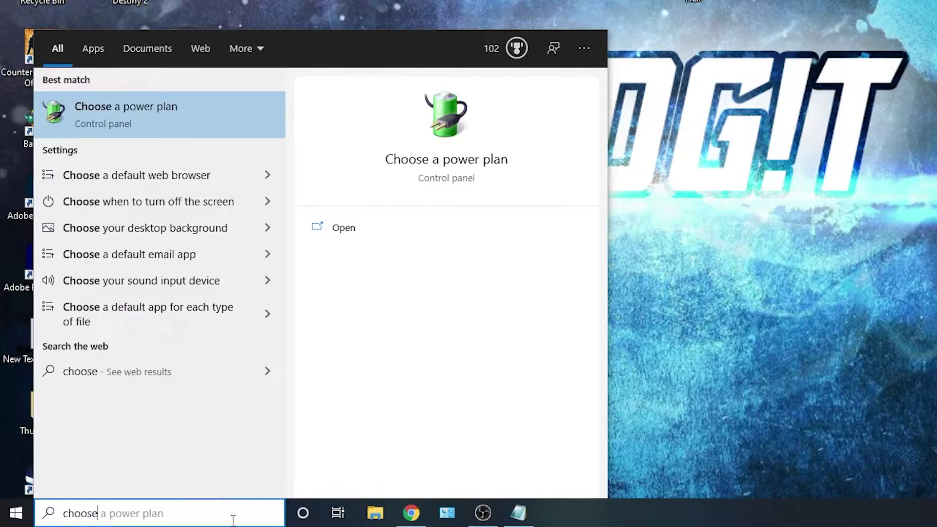
left_click(159, 113)
left_click(639, 254)
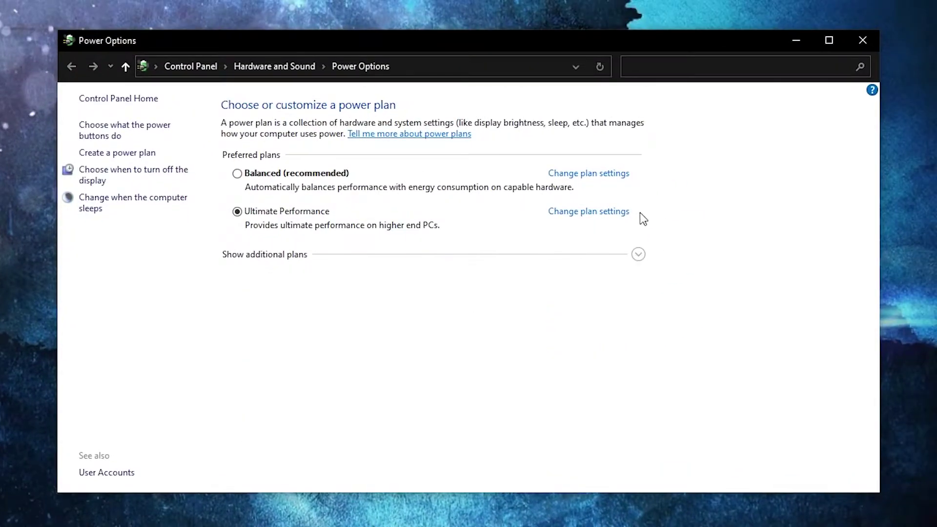
left_click(640, 255)
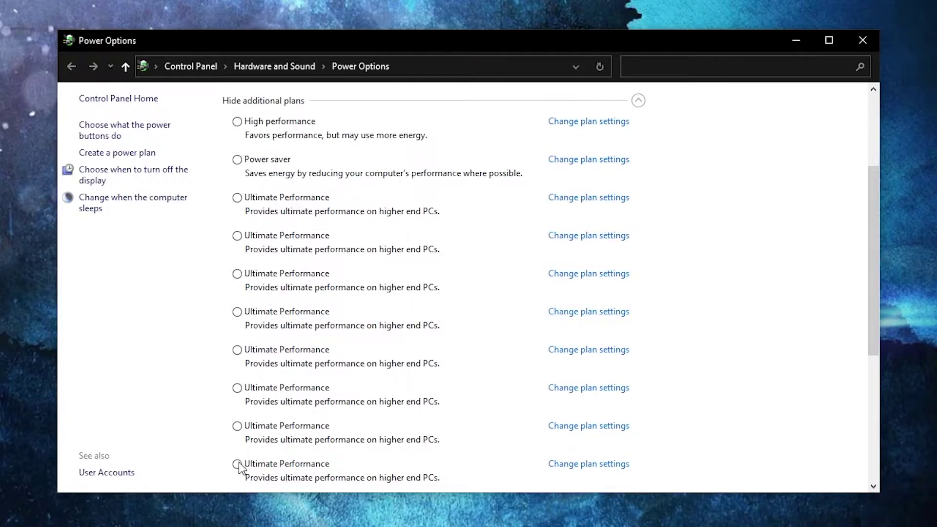
left_click(237, 464)
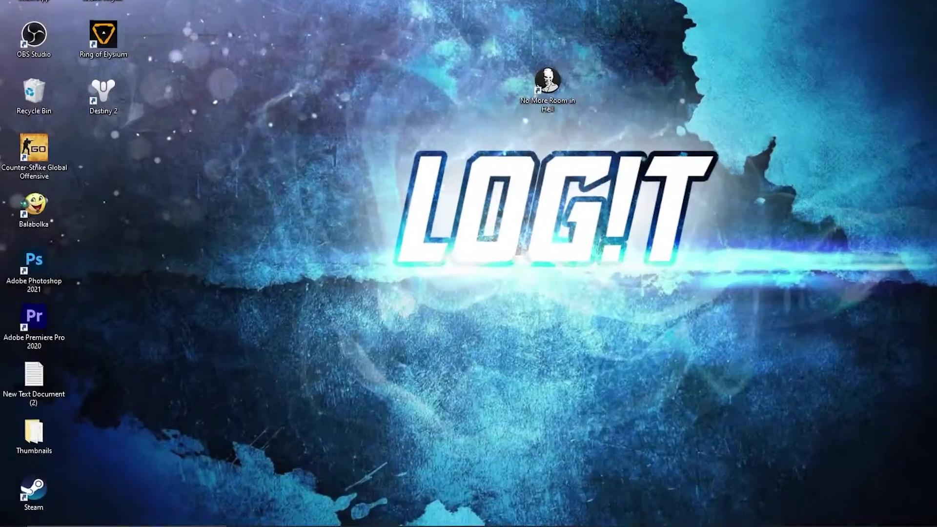
Open the Windows Temp folder via Run and delete all its temporary files.
left_click(143, 516)
type("run")
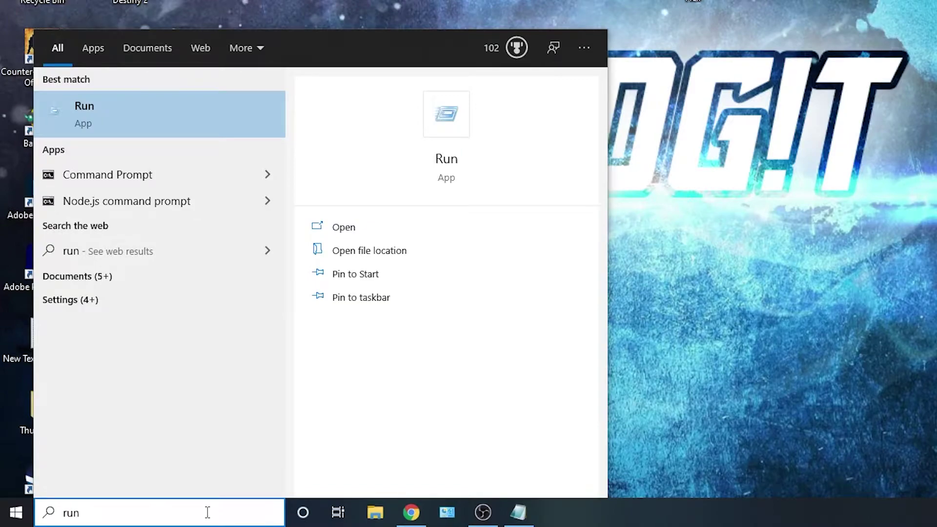
key("Return")
type("temp")
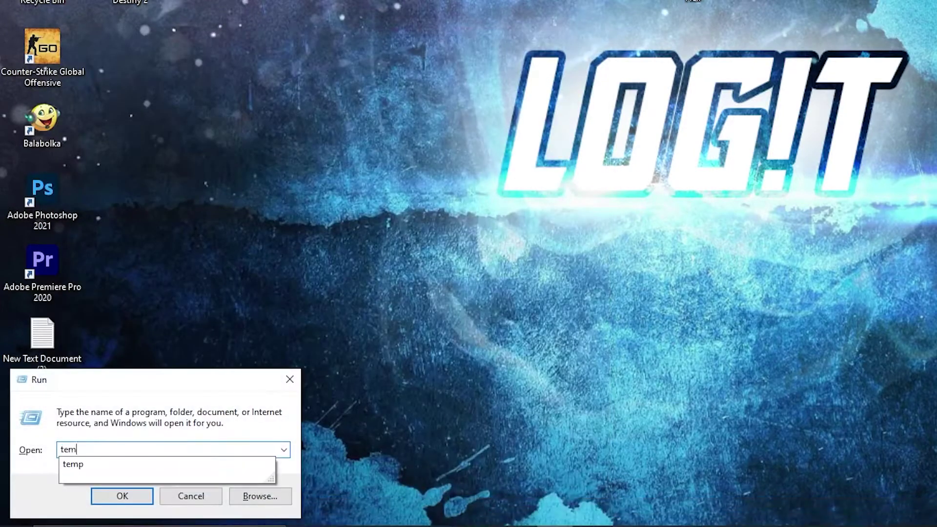
left_click(123, 496)
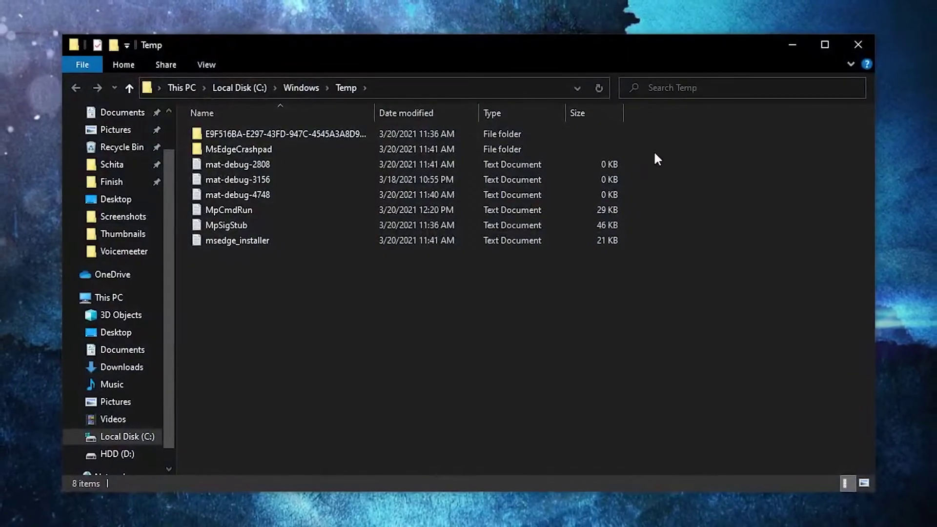
left_click_drag(667, 124, 424, 271)
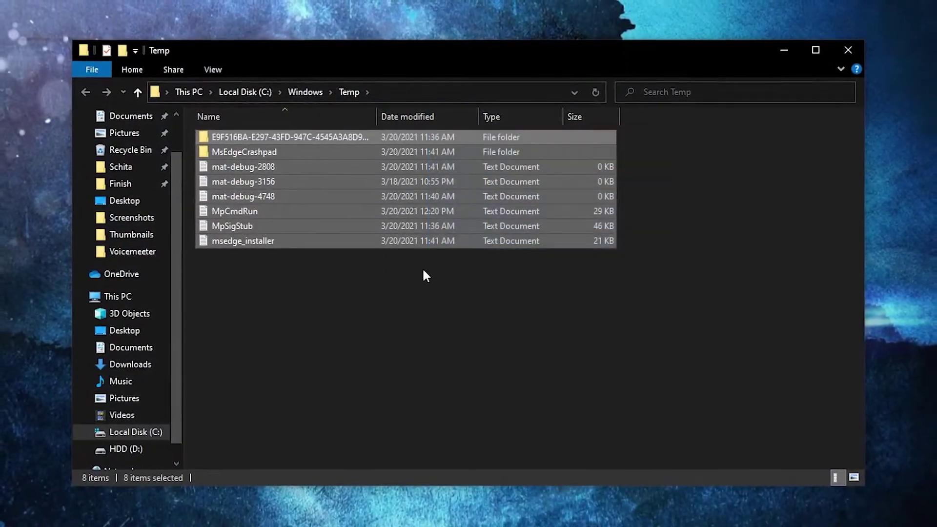
right_click(439, 186)
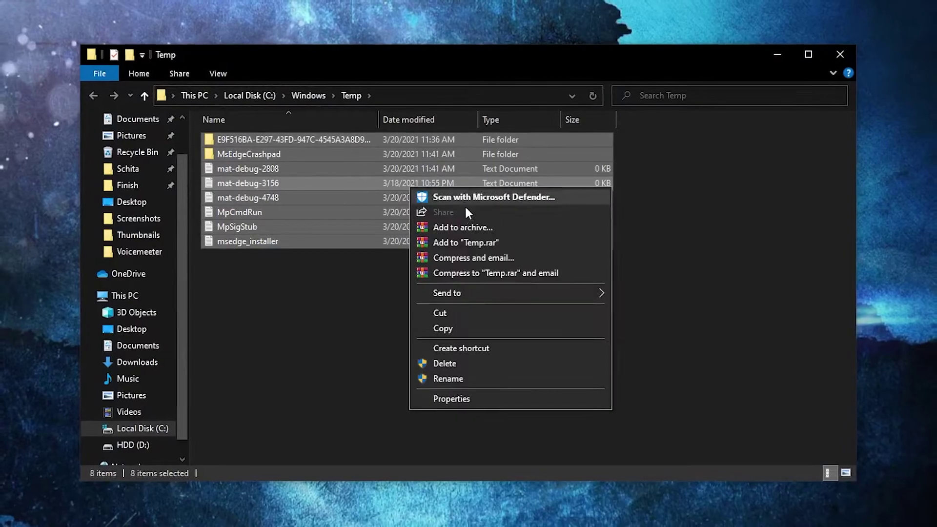
left_click(454, 360)
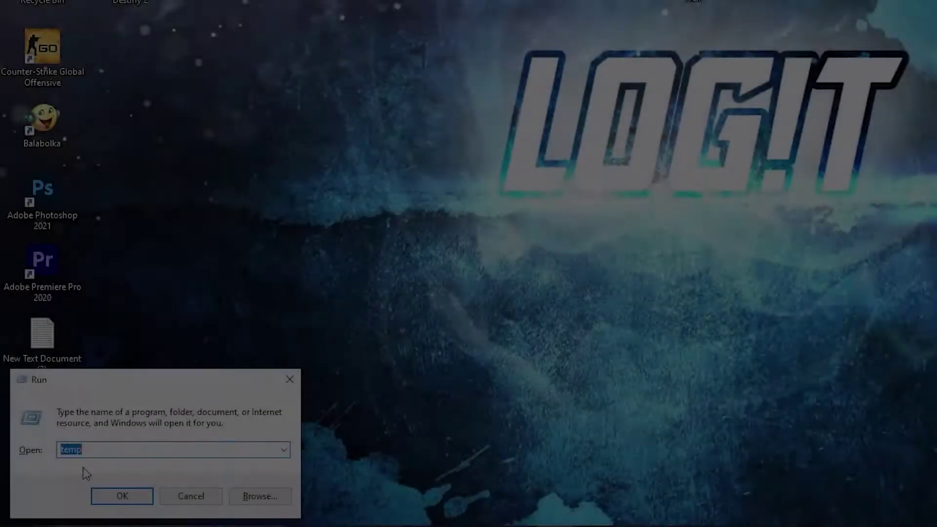
Open the user %temp% folder and select all 40 items.
type("%")
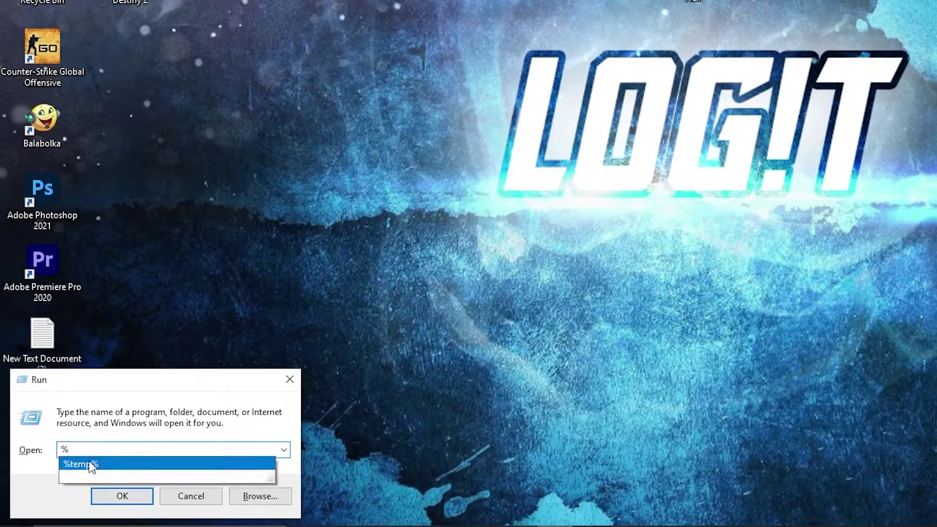
type("temp%")
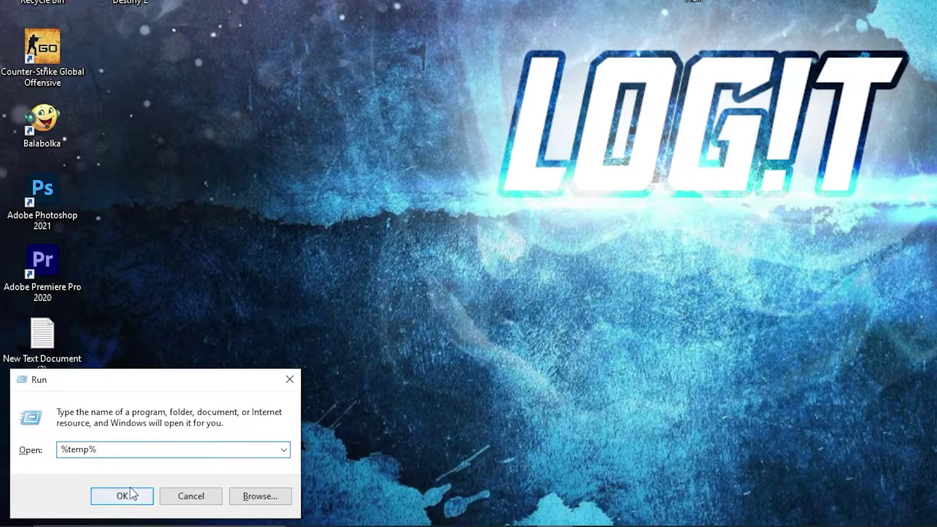
left_click(122, 496)
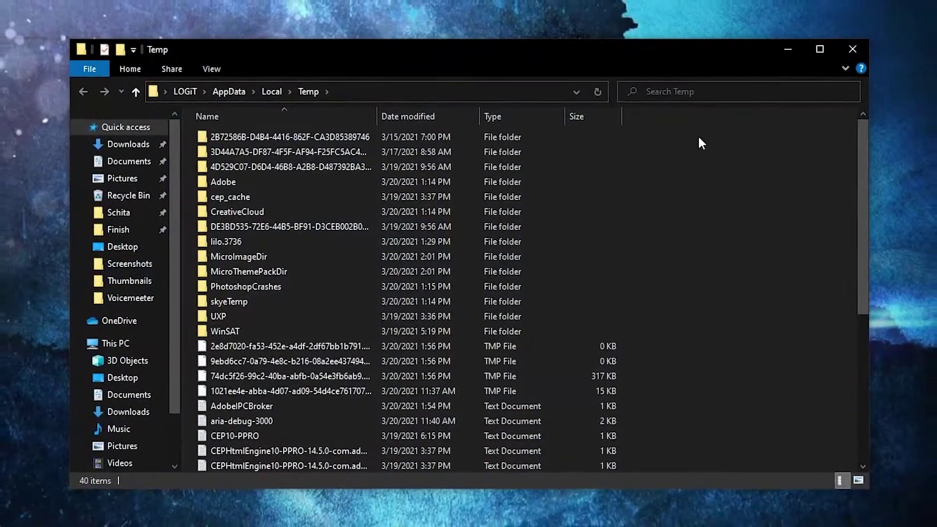
key("ctrl+a")
scroll(702, 143, "down", 10)
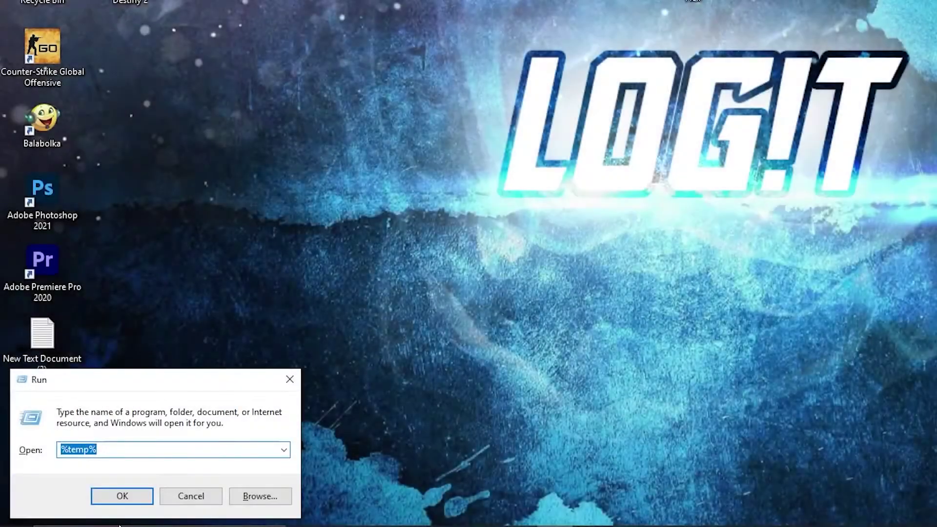
Grant access to Prefetch, select all 186 files, delete them, applying the choice to all in-use items.
left_click(122, 496)
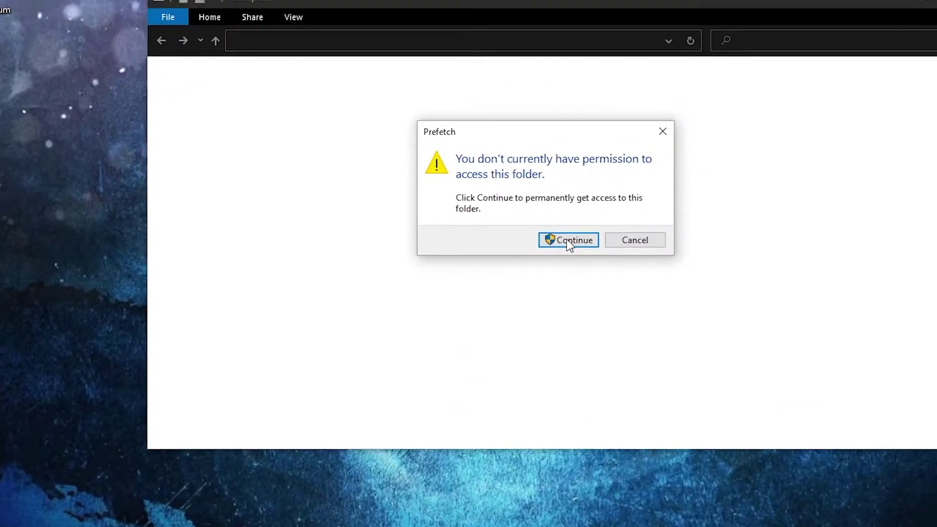
left_click(566, 240)
key("ctrl+a")
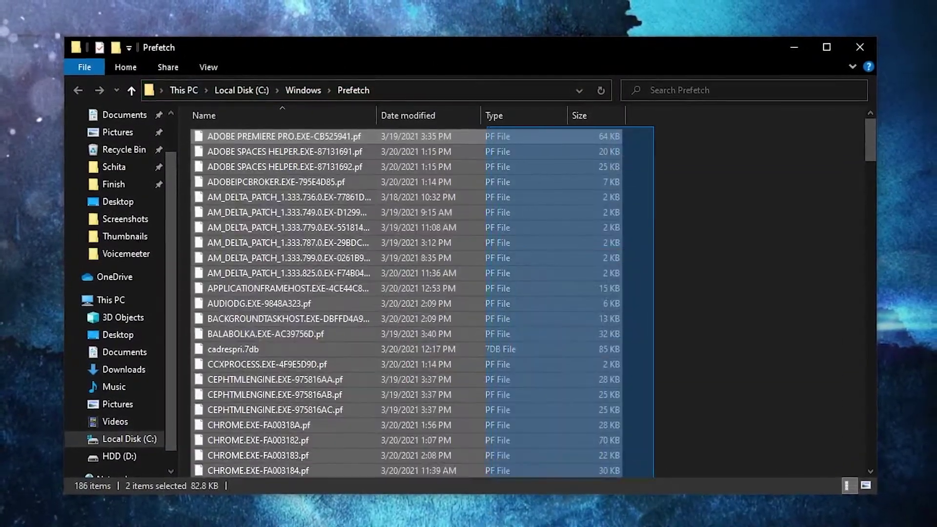
scroll(637, 134, "down", 20)
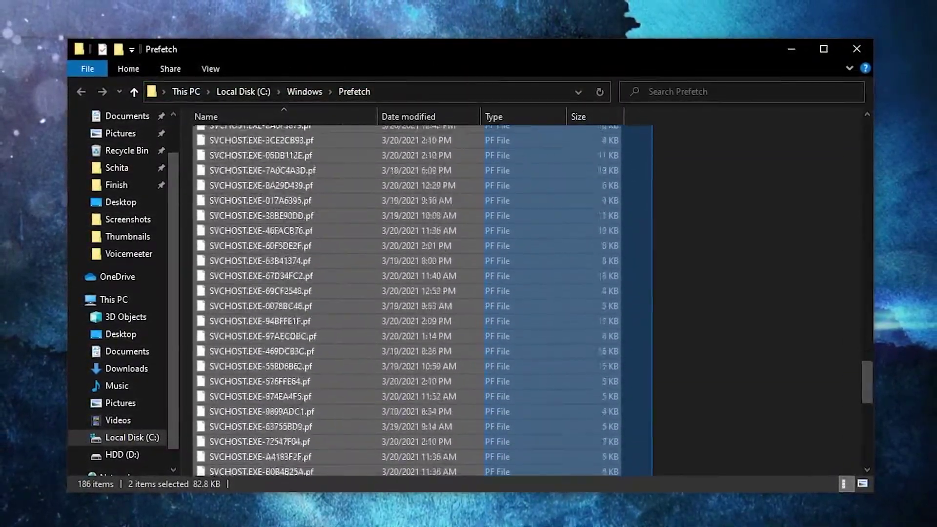
scroll(487, 463, "down", 10)
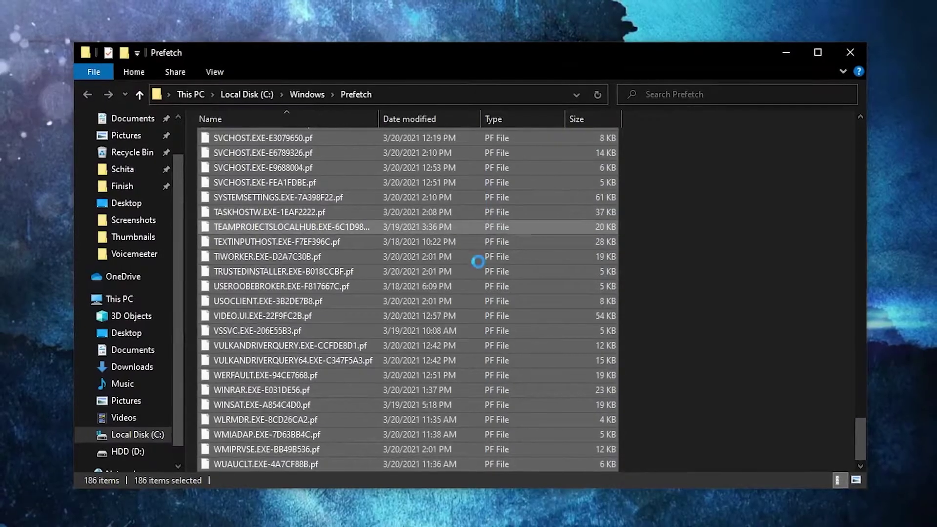
key("shift+F10")
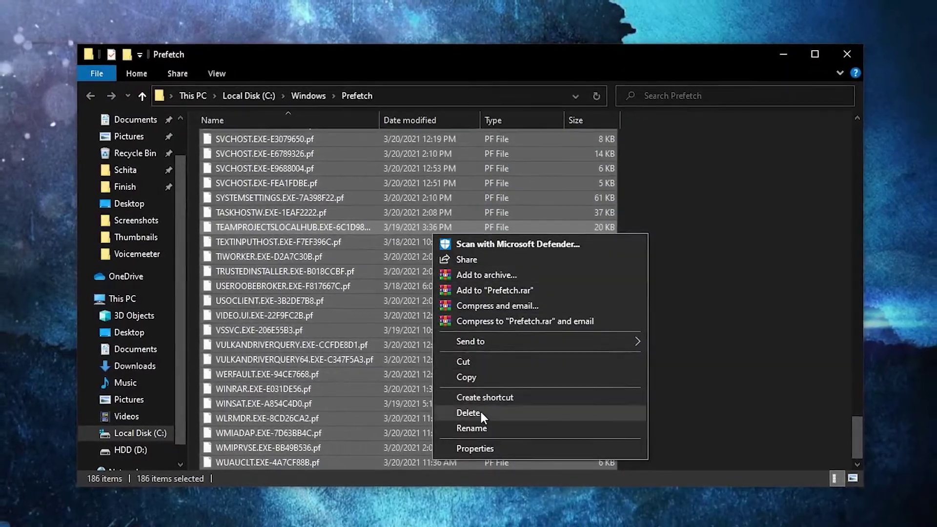
left_click(481, 411)
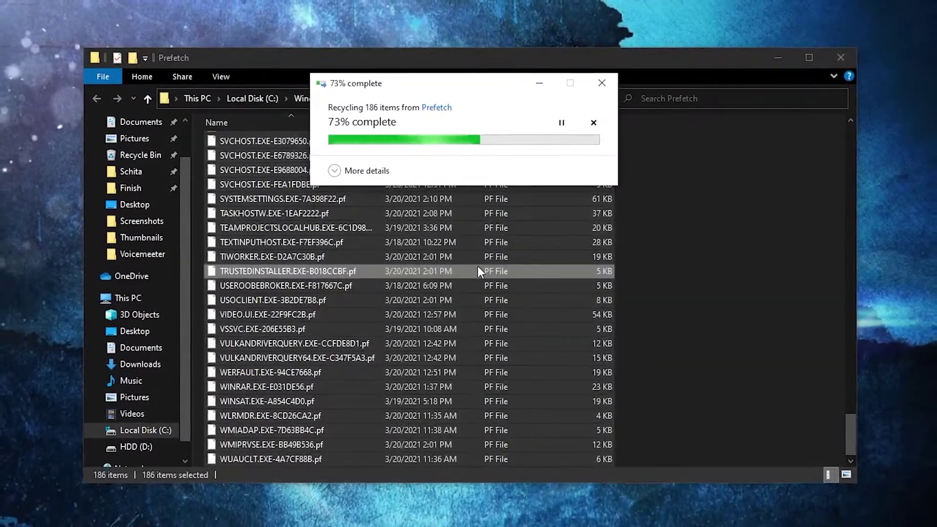
left_click(333, 202)
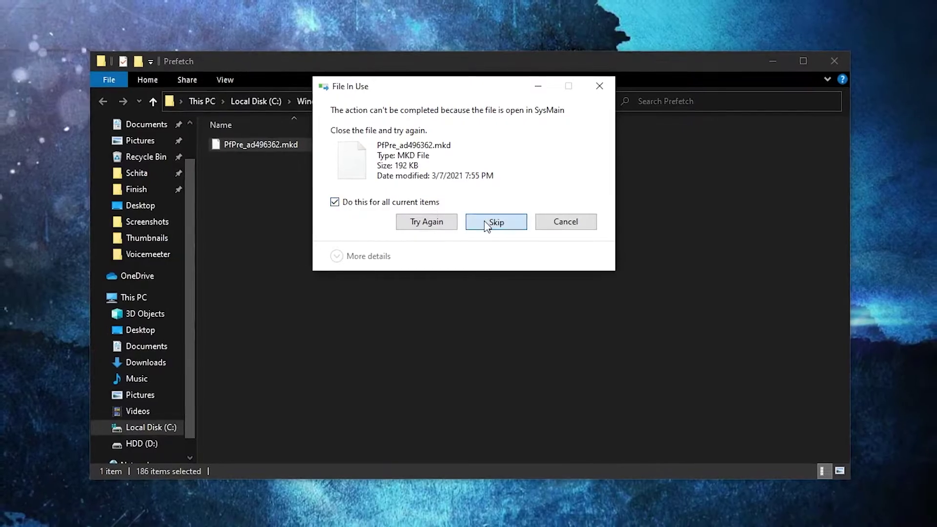
Skip the in-use Prefetch file, then empty the Recycle Bin, skipping the undeletable folder.
left_click(493, 222)
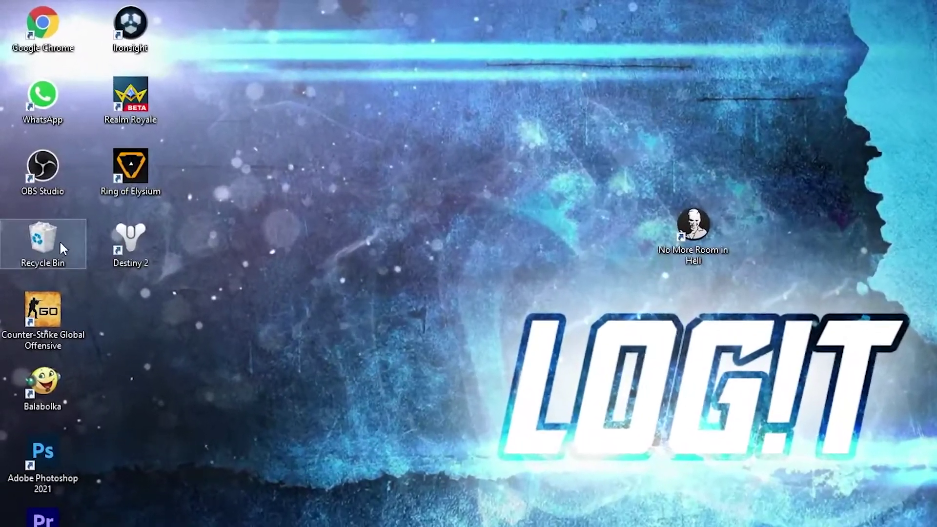
right_click(39, 233)
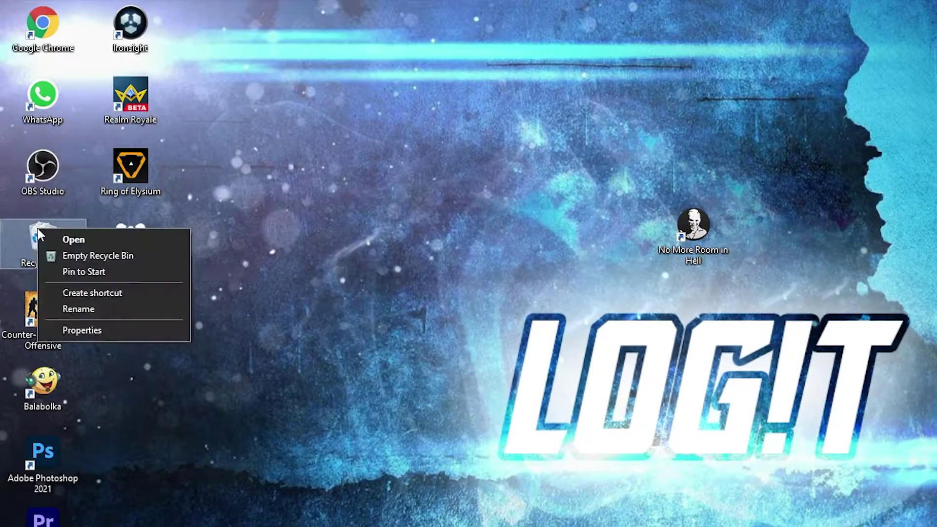
left_click(99, 256)
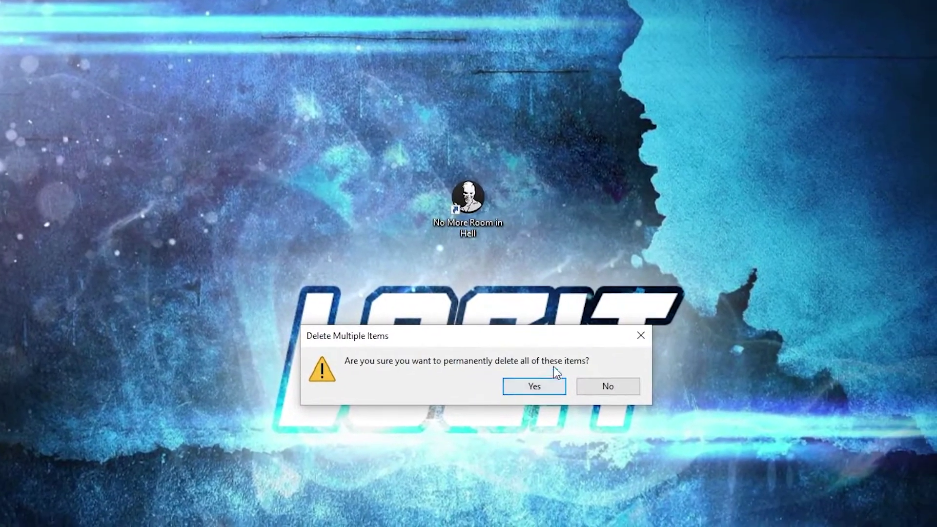
left_click(534, 386)
left_click(546, 279)
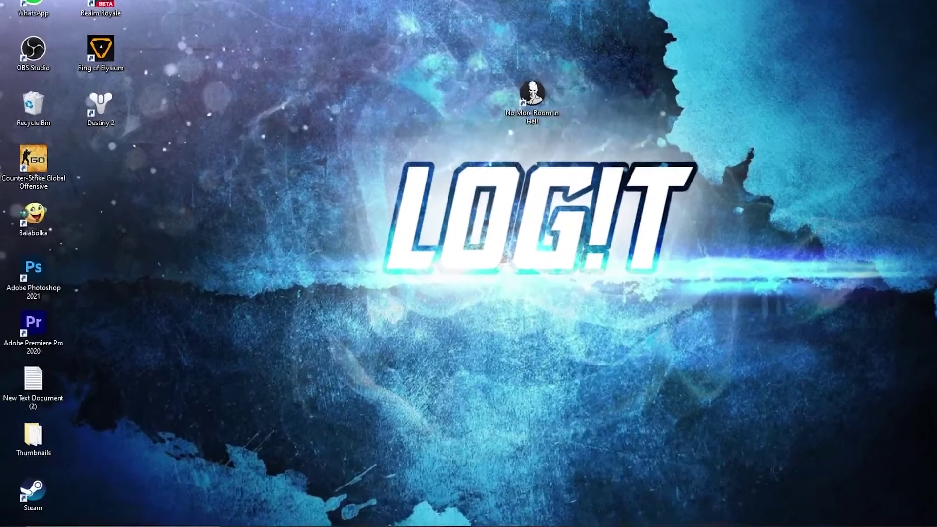
Open Graphics settings and browse into D:\Games\Steam for a program to add.
left_click(129, 513)
type("graphi")
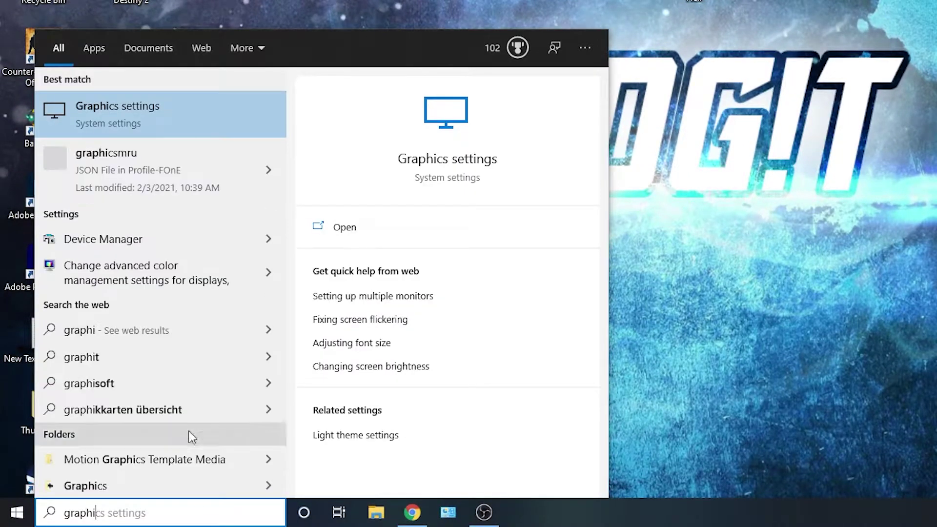
left_click(105, 107)
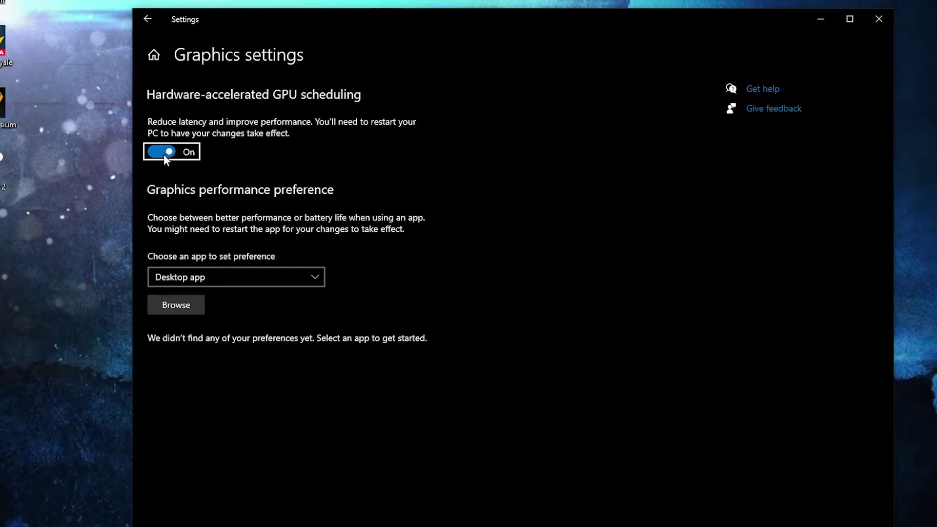
left_click(179, 299)
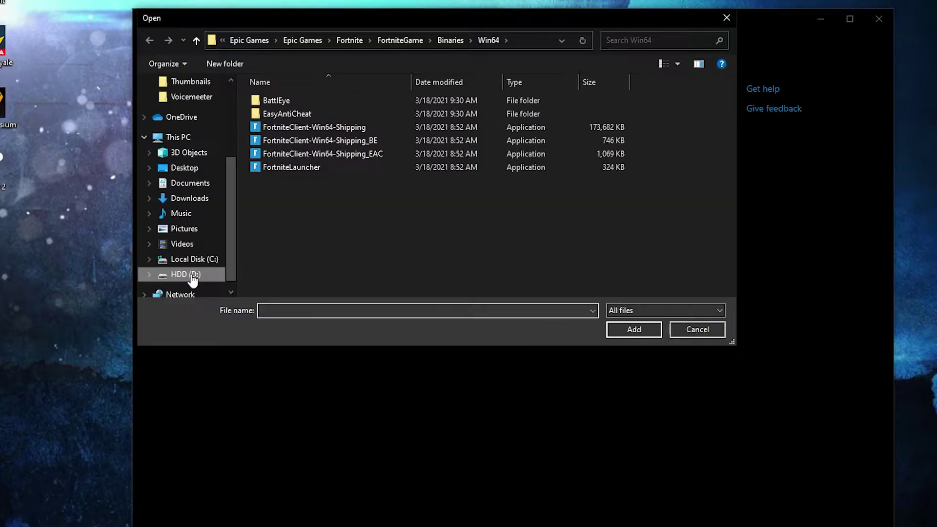
left_click(190, 275)
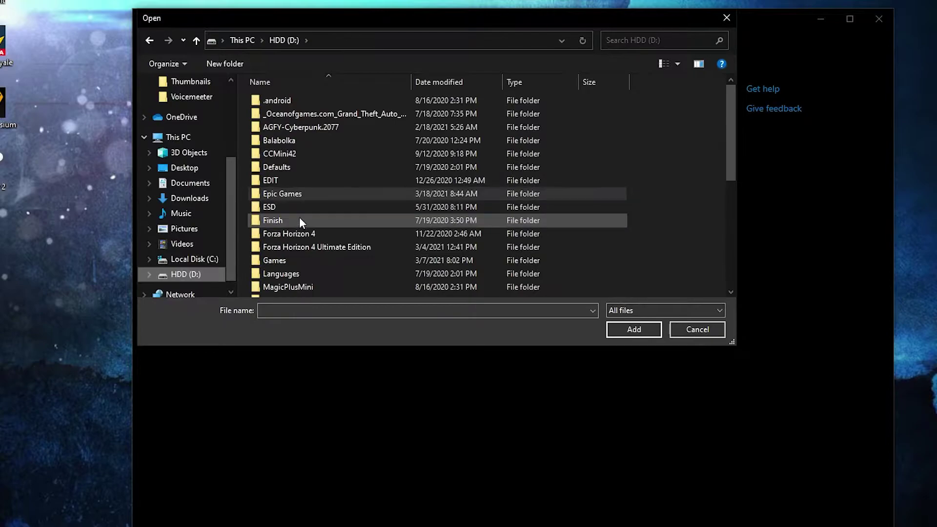
double_click(300, 255)
scroll(317, 260, "down", 6)
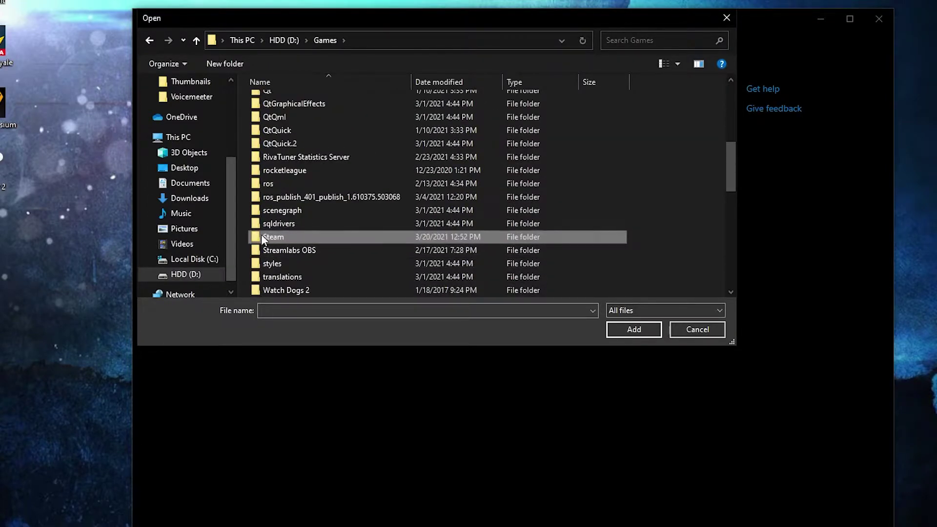
double_click(286, 239)
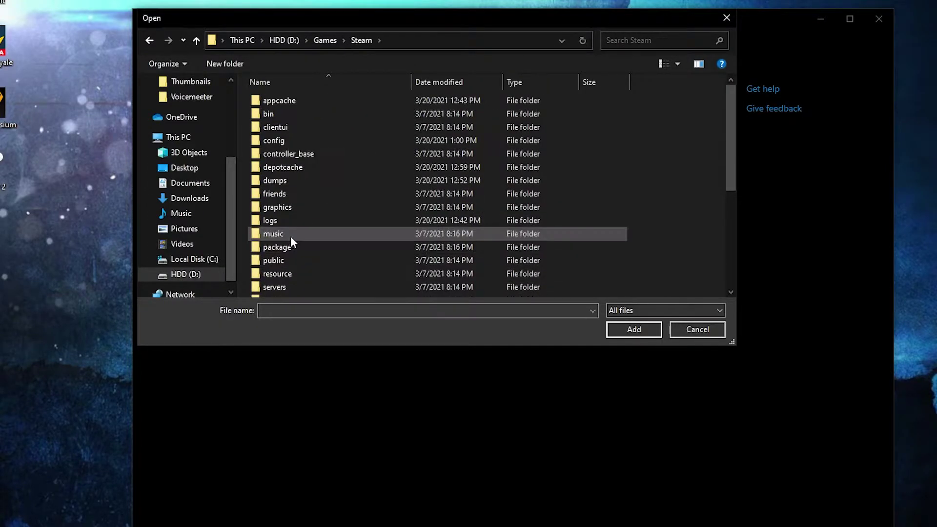
Add nmrih.exe from steamapps\common\nmrih and choose High performance for it.
scroll(302, 236, "down", 3)
double_click(283, 210)
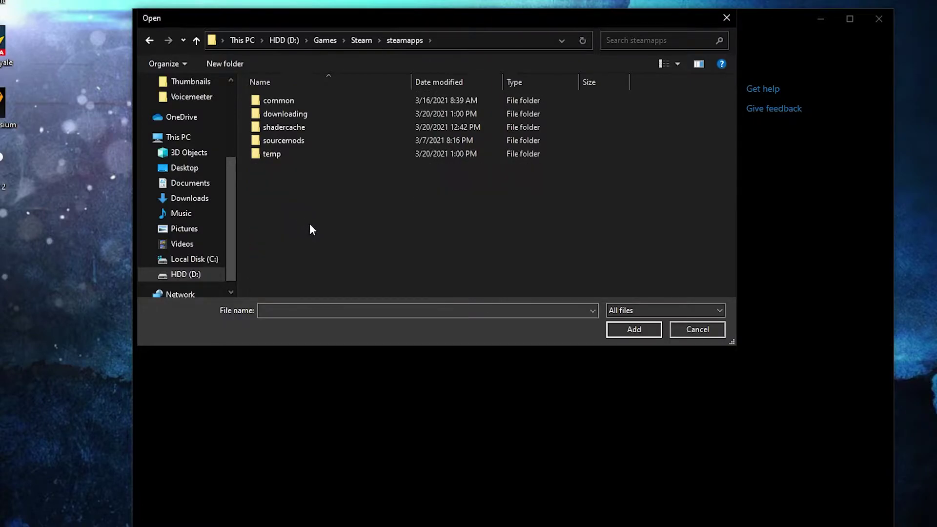
double_click(298, 101)
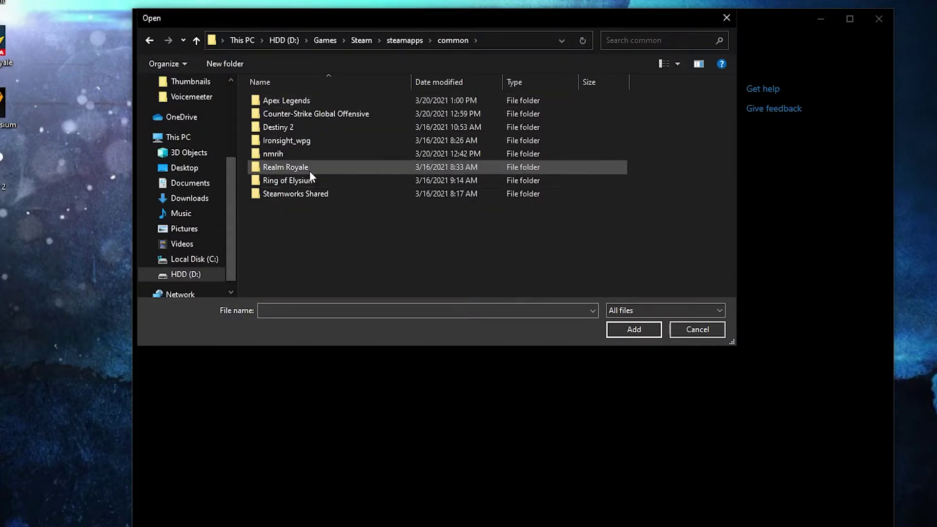
double_click(271, 153)
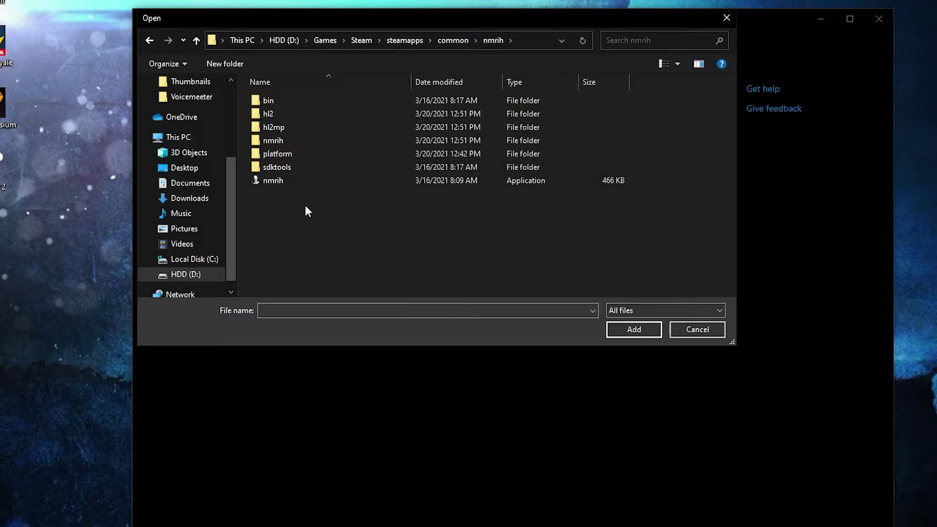
left_click(258, 179)
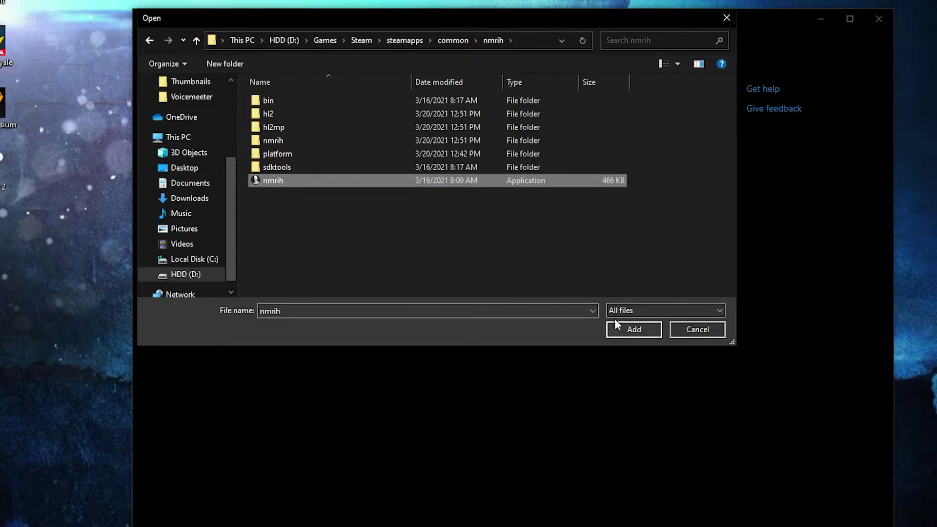
left_click(631, 330)
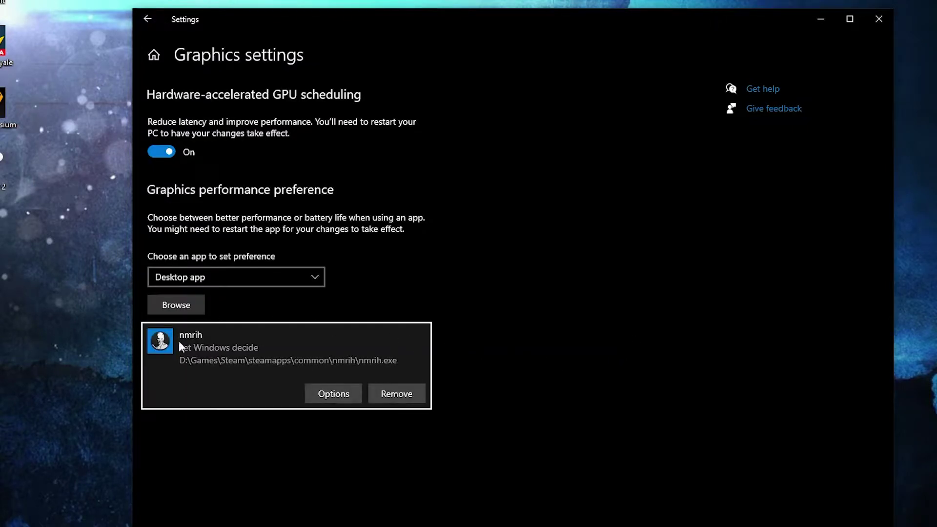
left_click(339, 395)
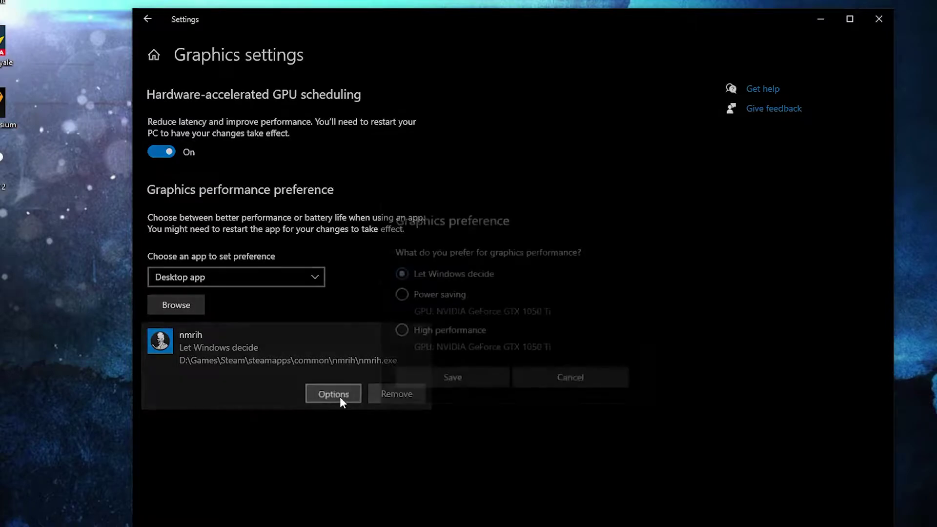
left_click(405, 333)
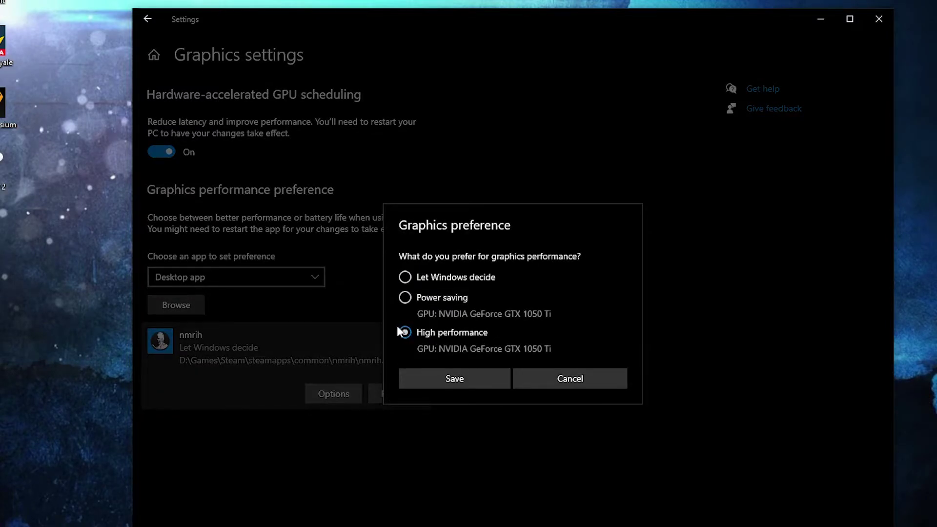
Save nmrih's High performance preference, then review Gaming settings and Game Mode.
left_click(461, 383)
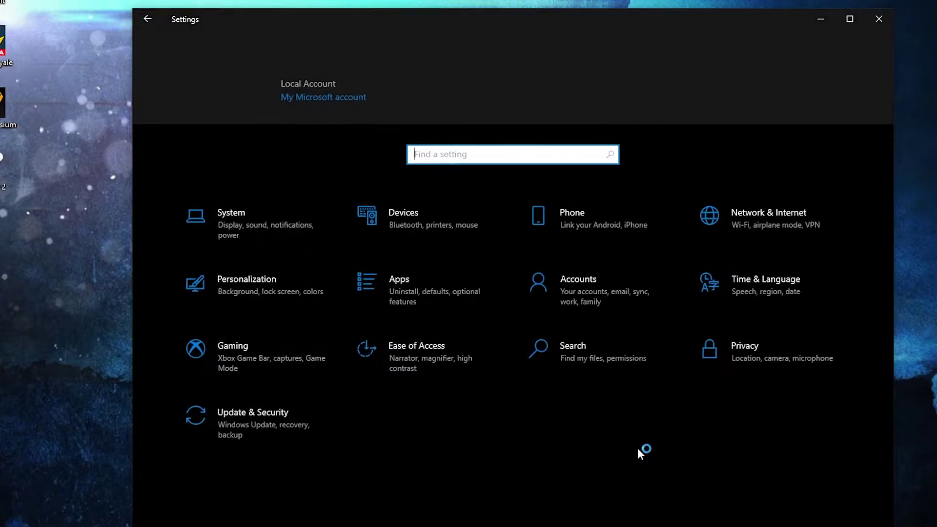
left_click(250, 356)
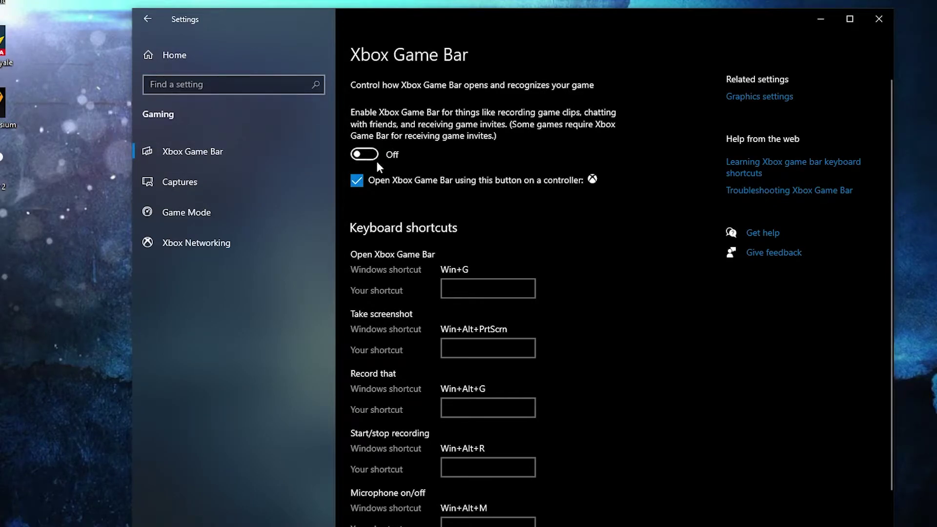
left_click(139, 210)
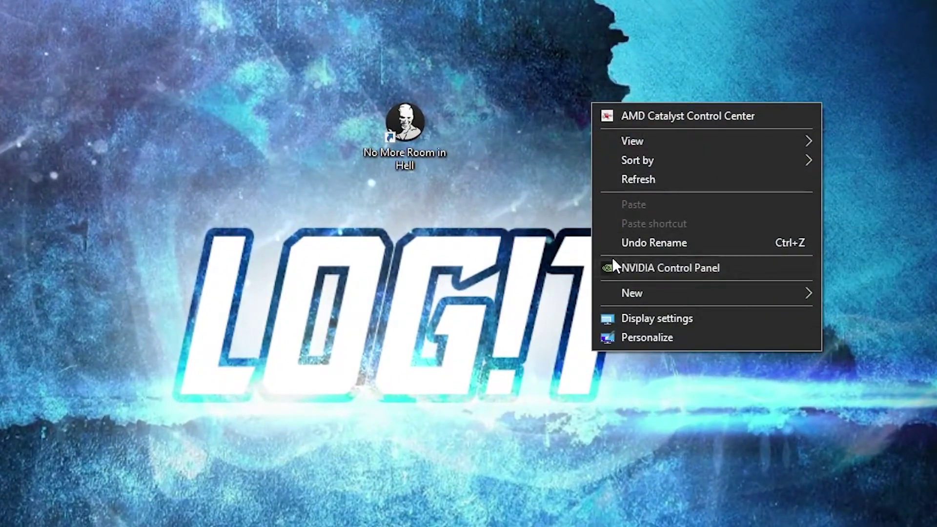
In NVIDIA Control Panel, set image settings to 'Use the advanced 3D image settings' and apply.
left_click(673, 269)
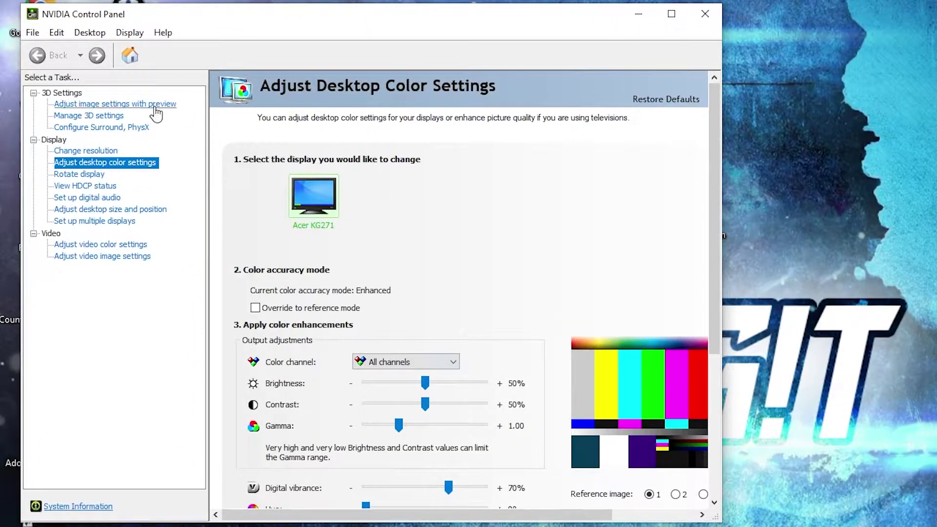
left_click(154, 105)
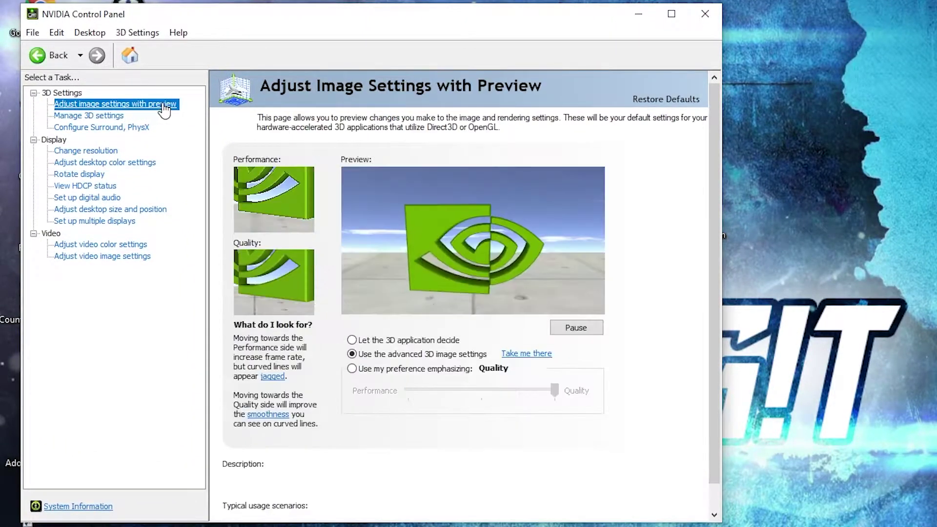
left_click(365, 356)
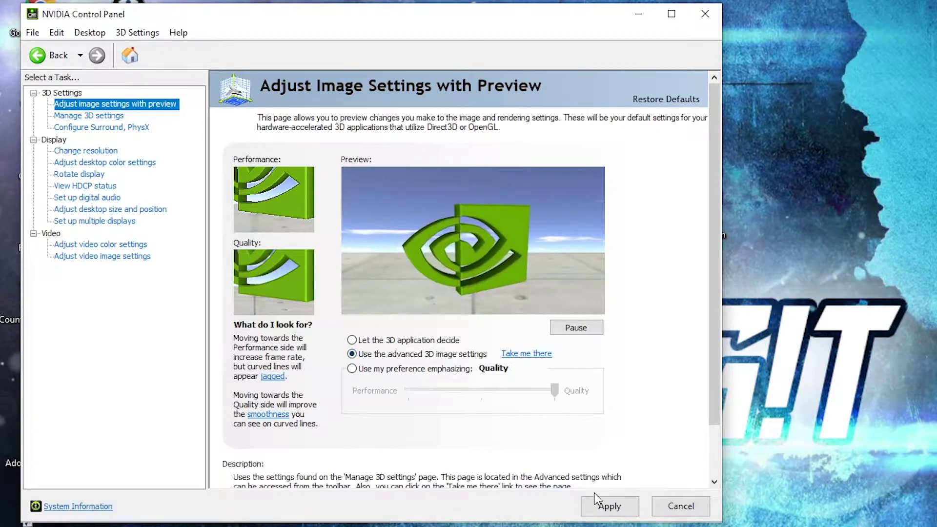
left_click(608, 506)
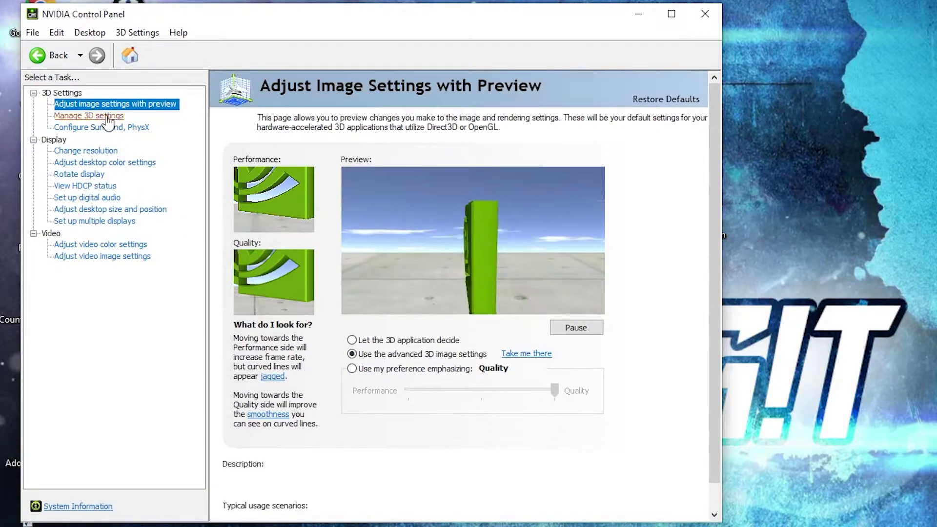
In Manage 3D settings, keep Low Latency Mode on and the GeForce GTX 1050 Ti for OpenGL rendering.
left_click(56, 118)
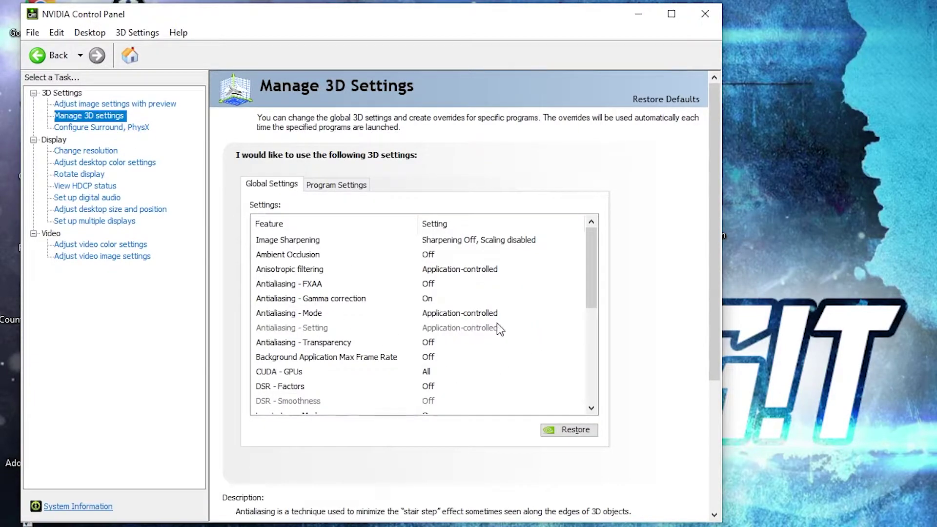
left_click_drag(591, 259, 590, 333)
left_click(301, 254)
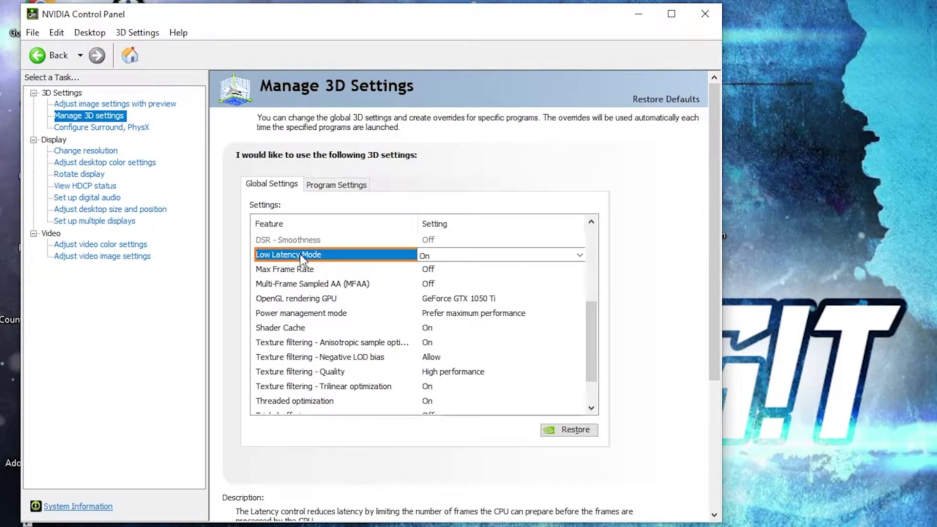
left_click(423, 257)
left_click(428, 255)
left_click(261, 300)
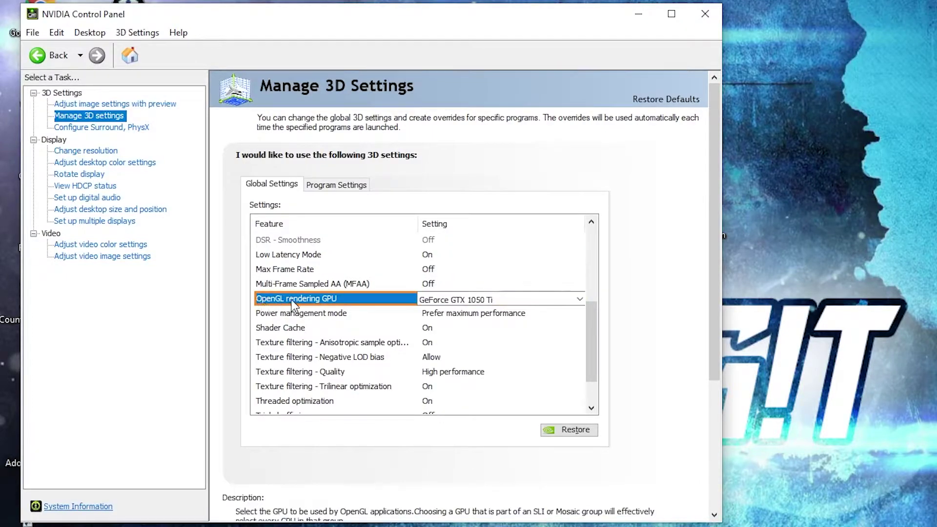
left_click(432, 299)
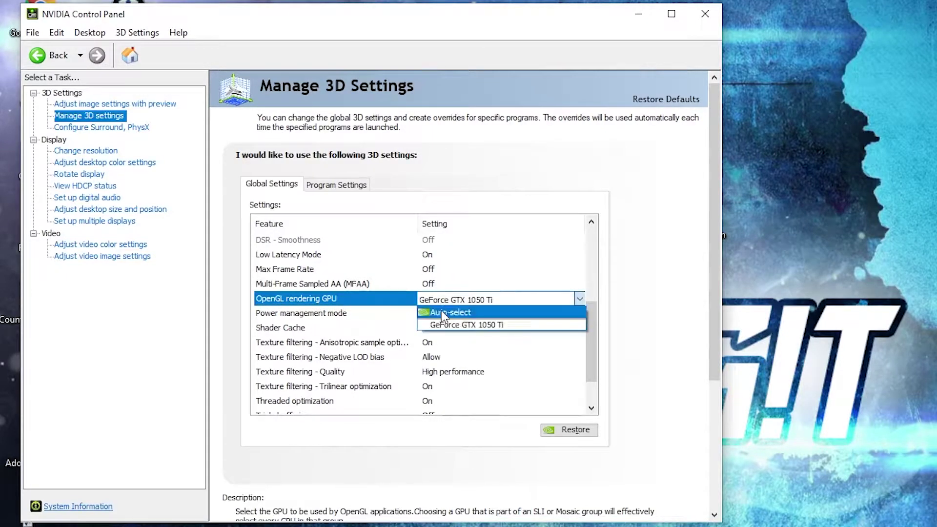
left_click(440, 324)
Set Power management to Prefer maximum performance and Texture filtering quality to High performance.
left_click(266, 313)
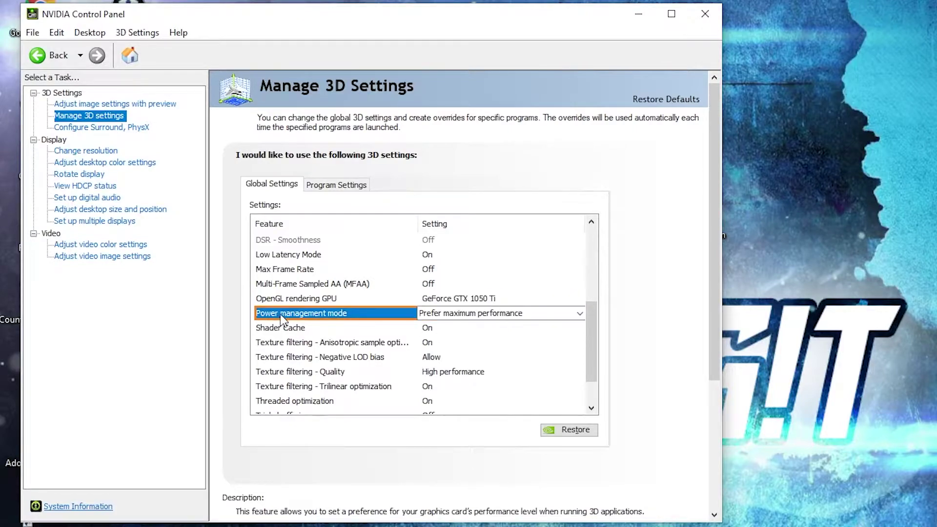
left_click(423, 314)
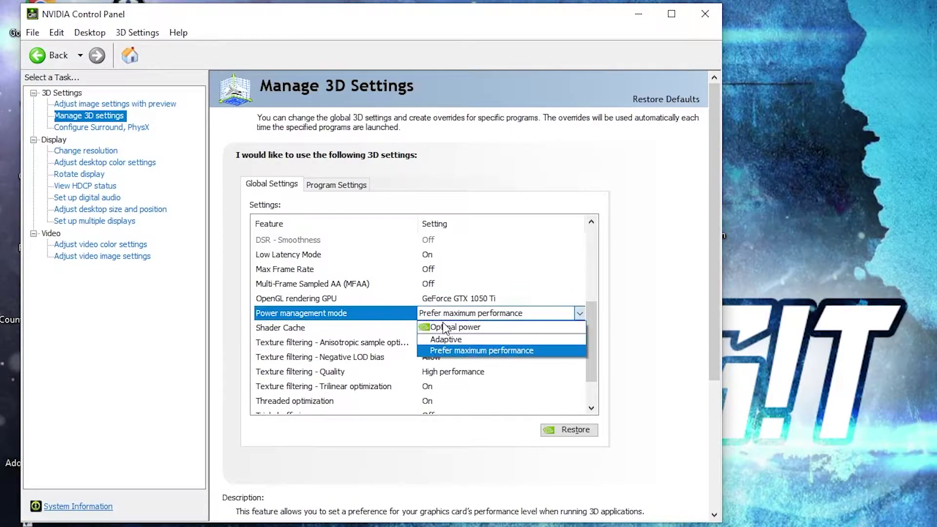
left_click(423, 316)
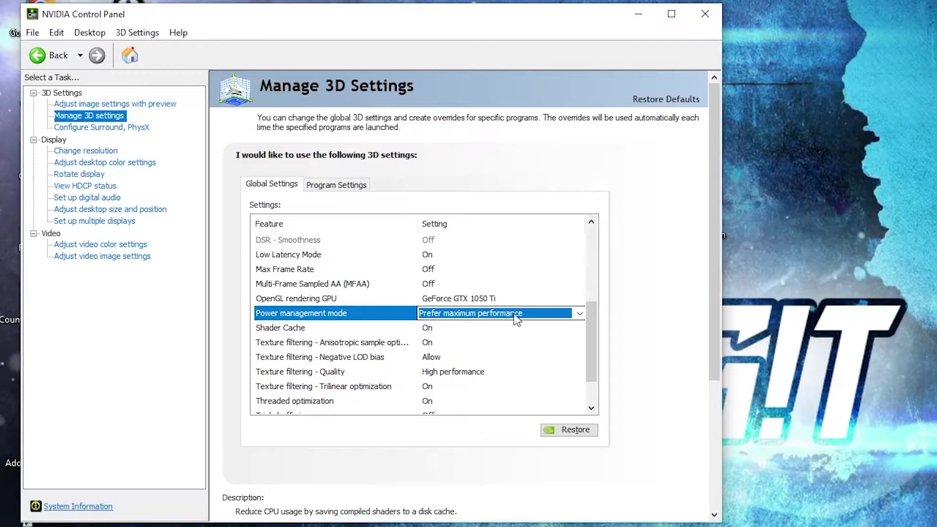
scroll(512, 320, "down", 1)
left_click(303, 329)
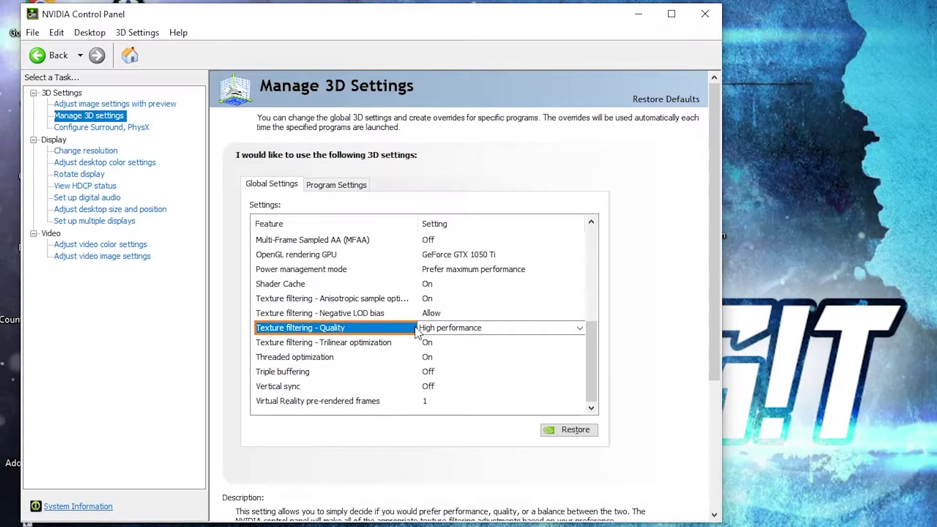
left_click(439, 328)
left_click(447, 377)
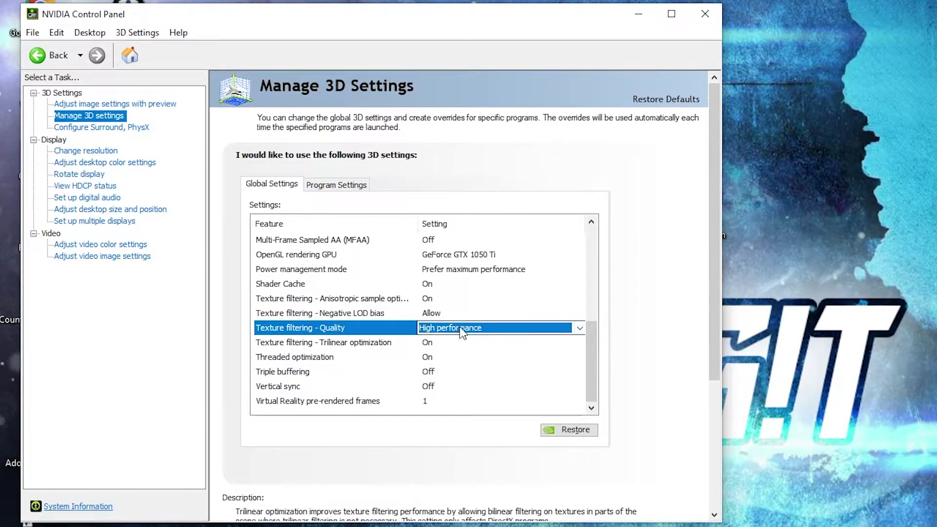
Keep Threaded optimization on, turn Vertical sync Off, and apply the 3D settings.
left_click(274, 360)
left_click(442, 358)
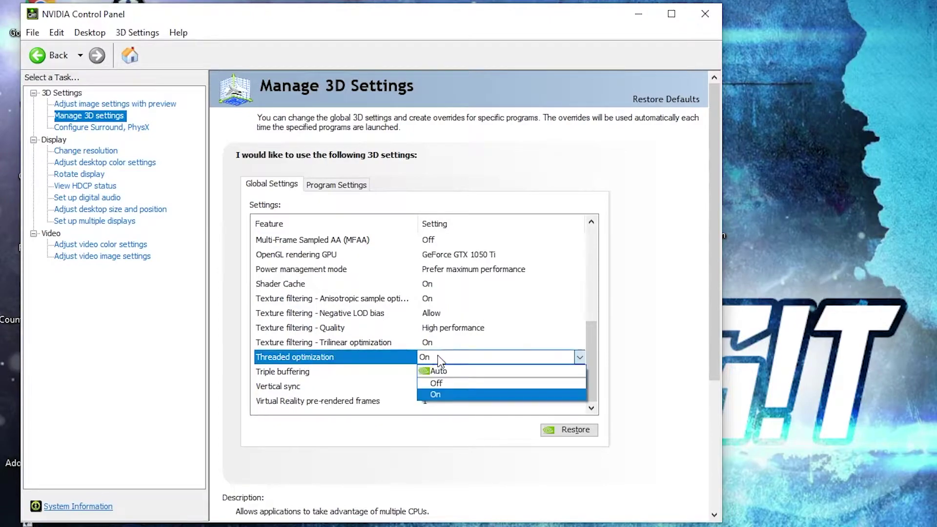
left_click(266, 387)
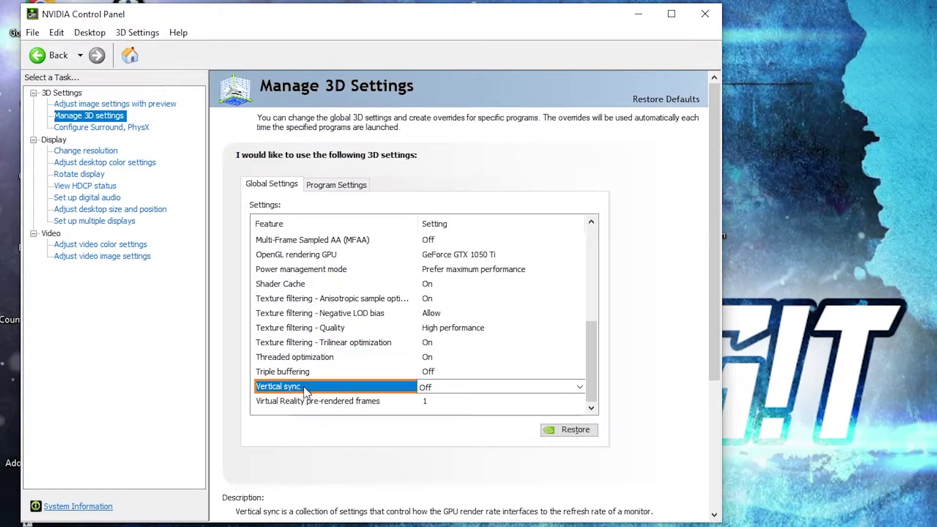
left_click(424, 386)
left_click(442, 414)
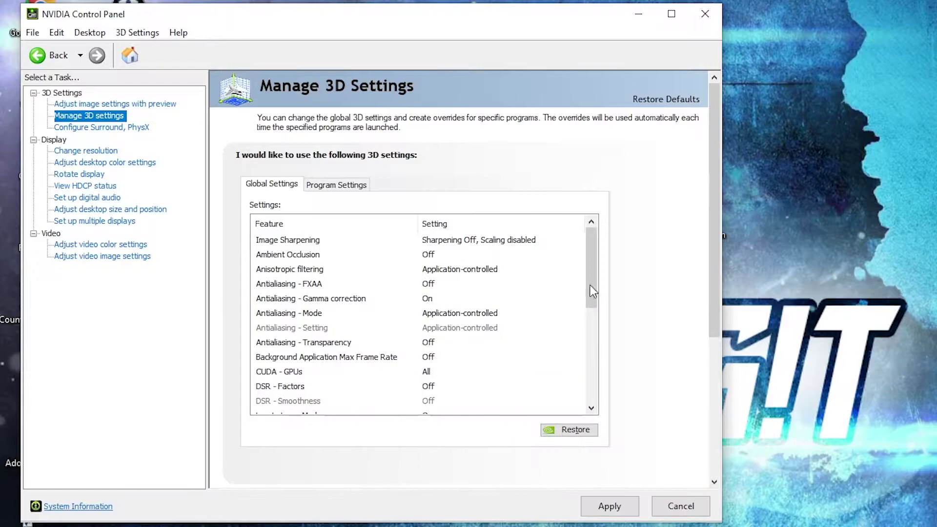
left_click(607, 507)
Raise Digital vibrance to 70% in desktop colour settings and apply it.
left_click(70, 164)
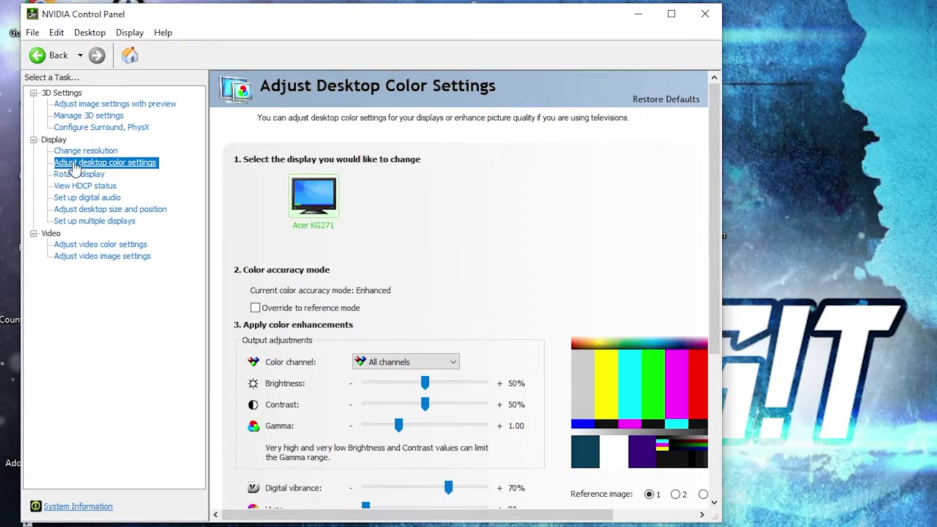
scroll(539, 302, "down", 2)
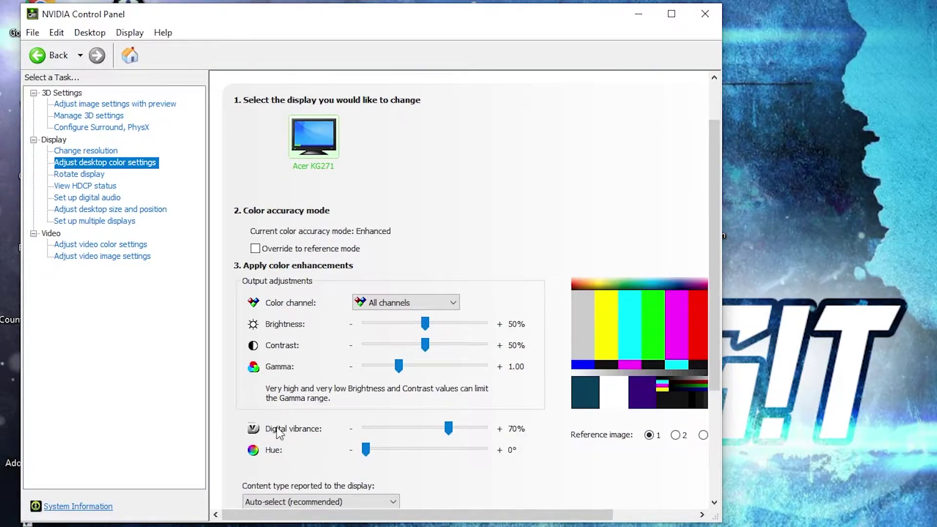
left_click_drag(448, 428, 449, 428)
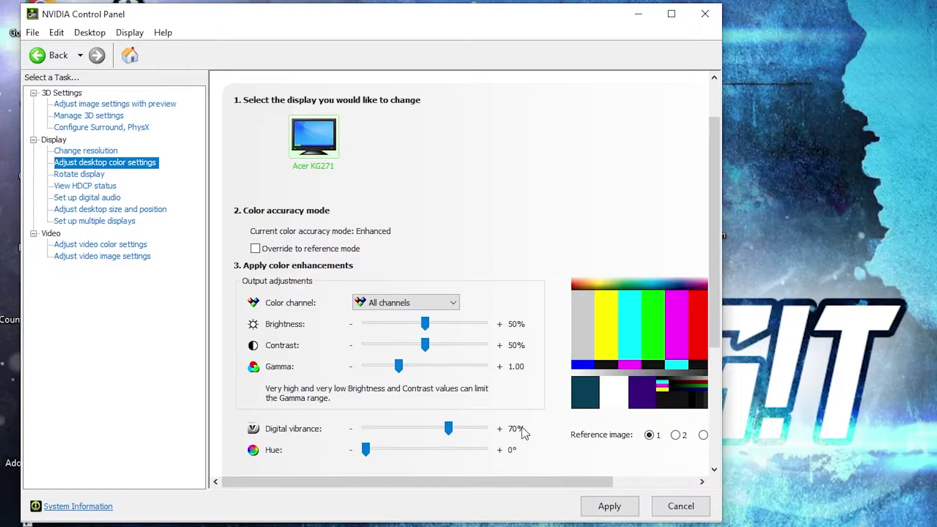
left_click(610, 505)
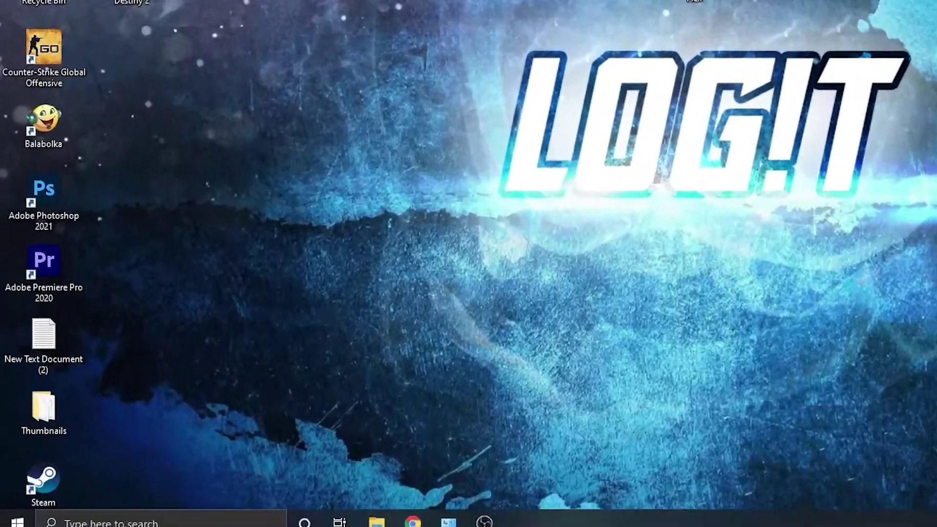
Search 'this' and open This PC's properties, then its Advanced system settings.
left_click(112, 518)
type("this")
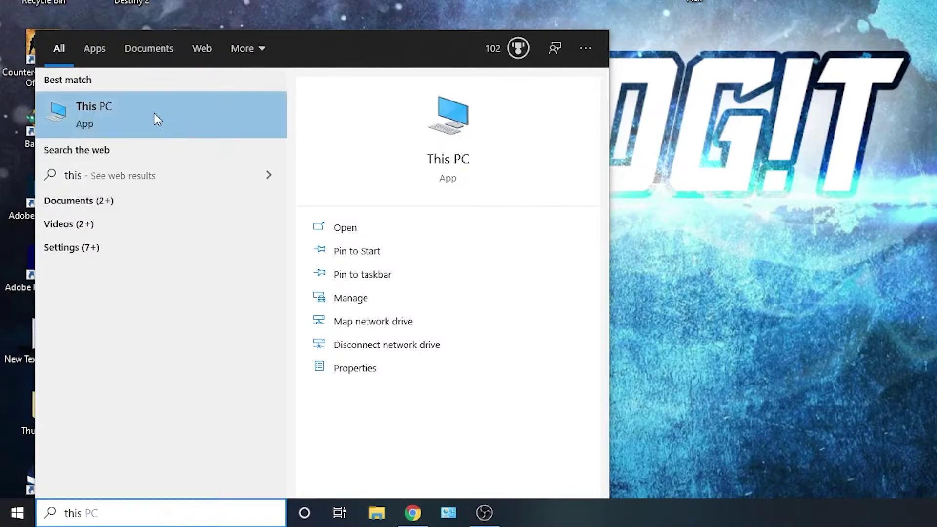
right_click(146, 114)
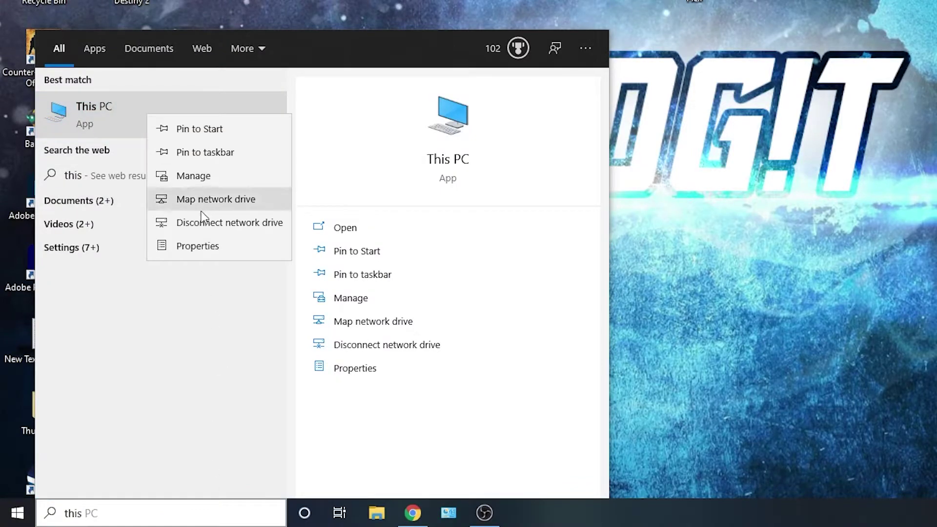
left_click(223, 250)
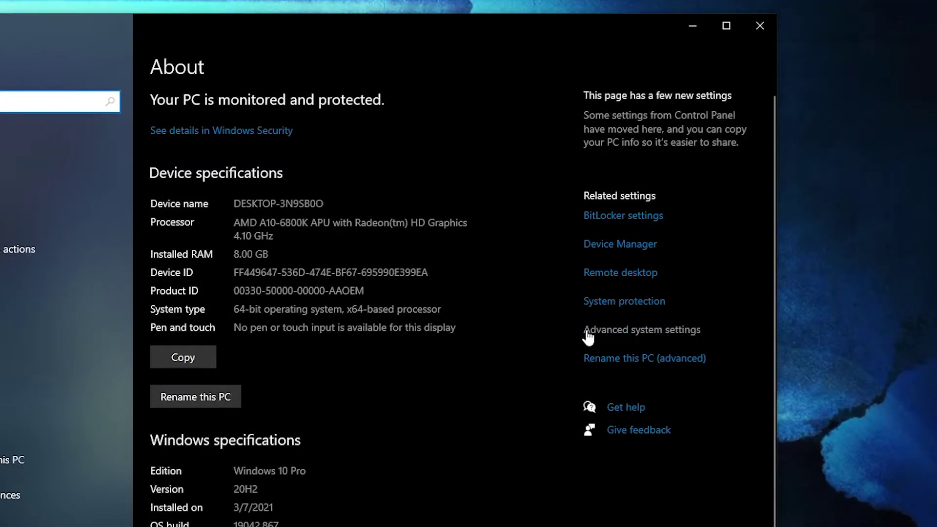
left_click(627, 331)
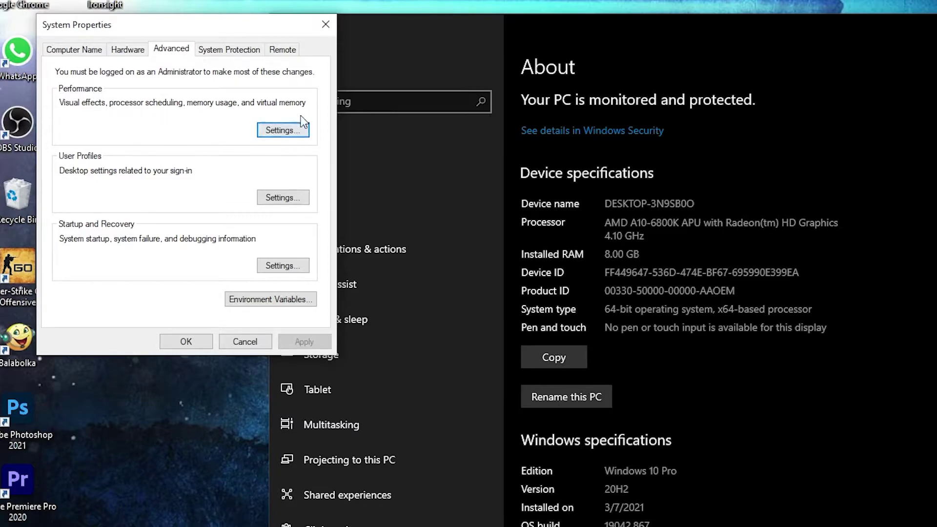
Choose Adjust for best performance in Performance Options, apply it, and close all the windows.
left_click(282, 131)
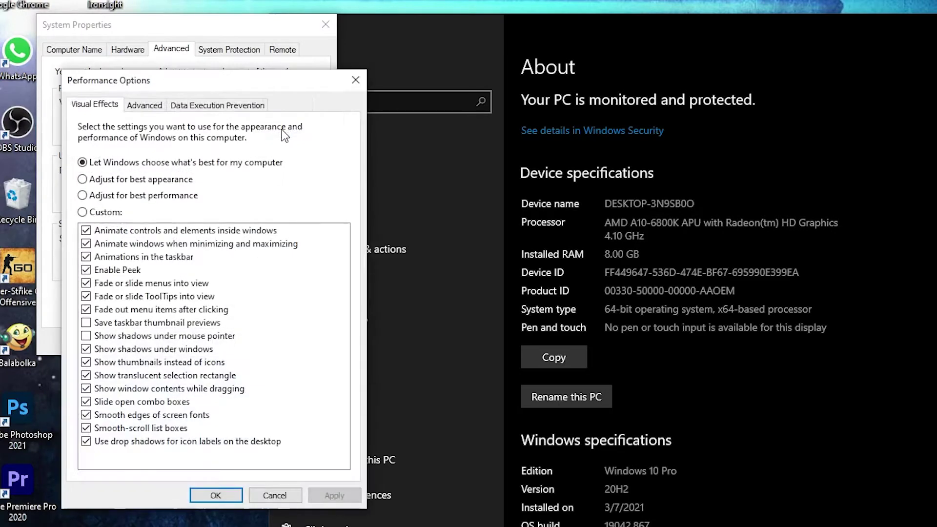
left_click(138, 196)
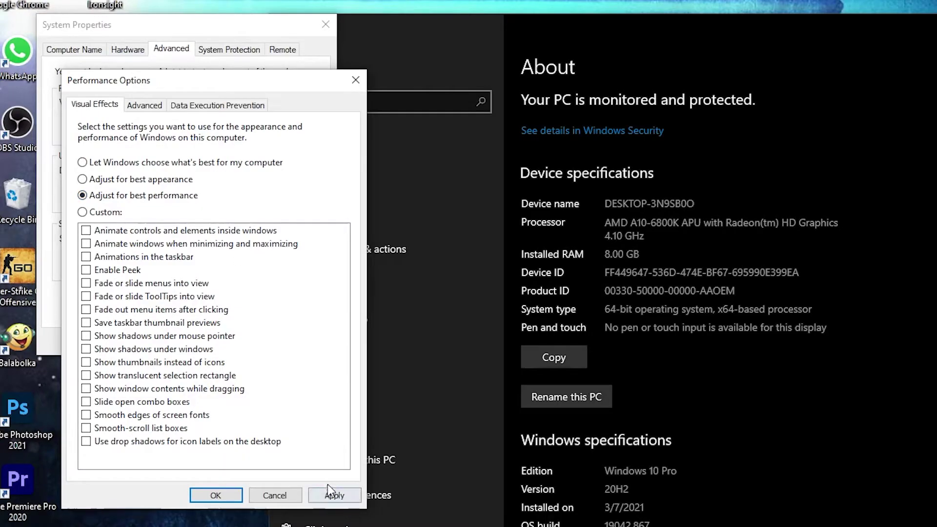
left_click(341, 491)
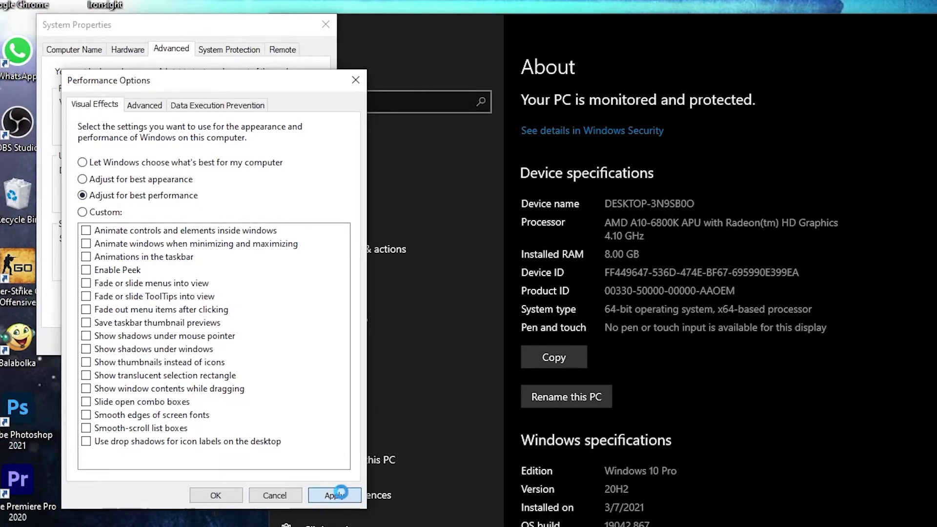
left_click(216, 495)
left_click(187, 341)
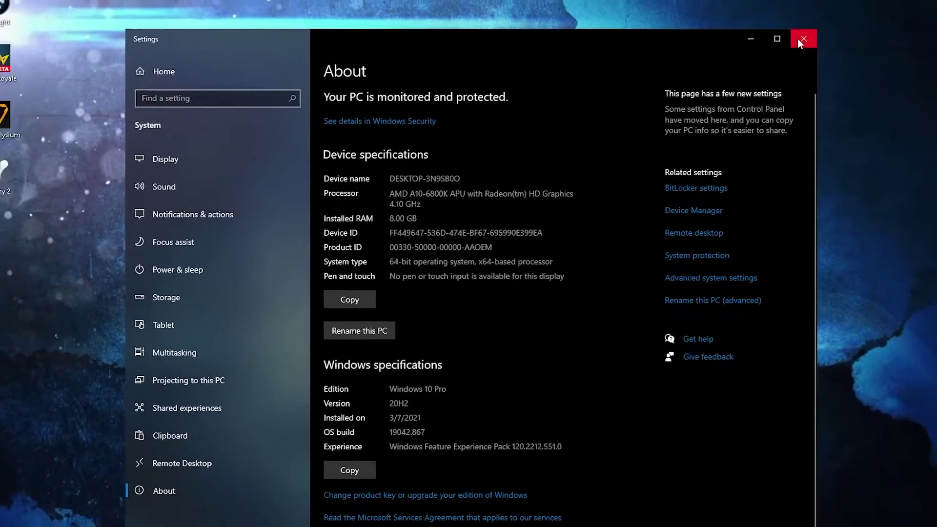
left_click(806, 35)
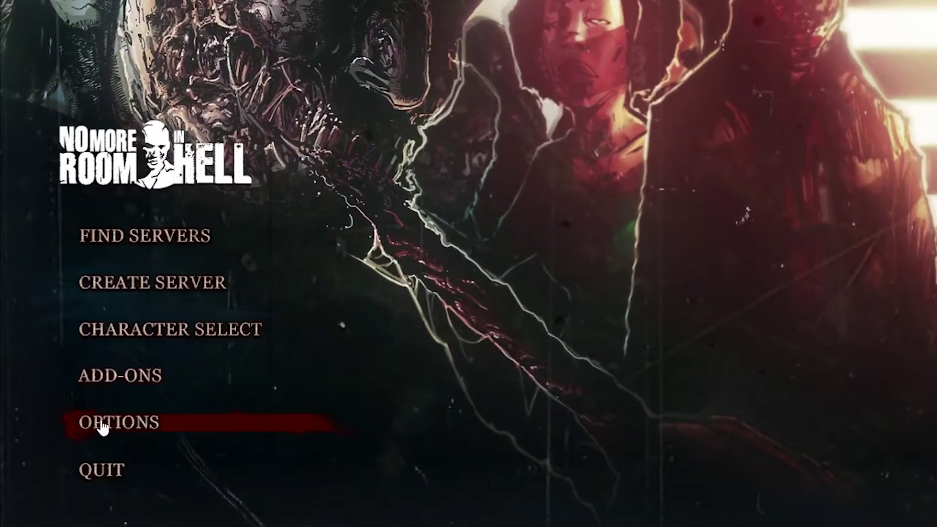
In the game's Video options, keep 1920 x 1080 (native), Widescreen 16:9 and Full screen.
left_click(127, 428)
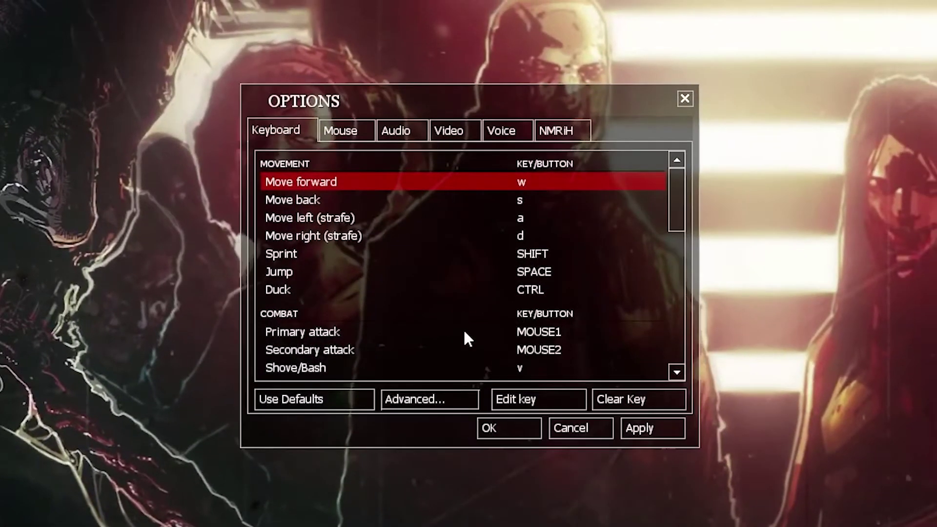
left_click(453, 130)
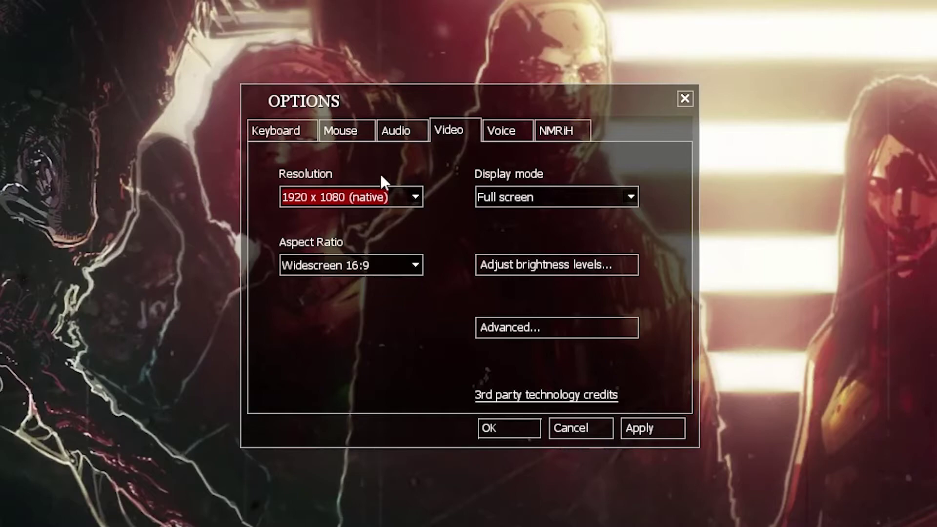
left_click(391, 197)
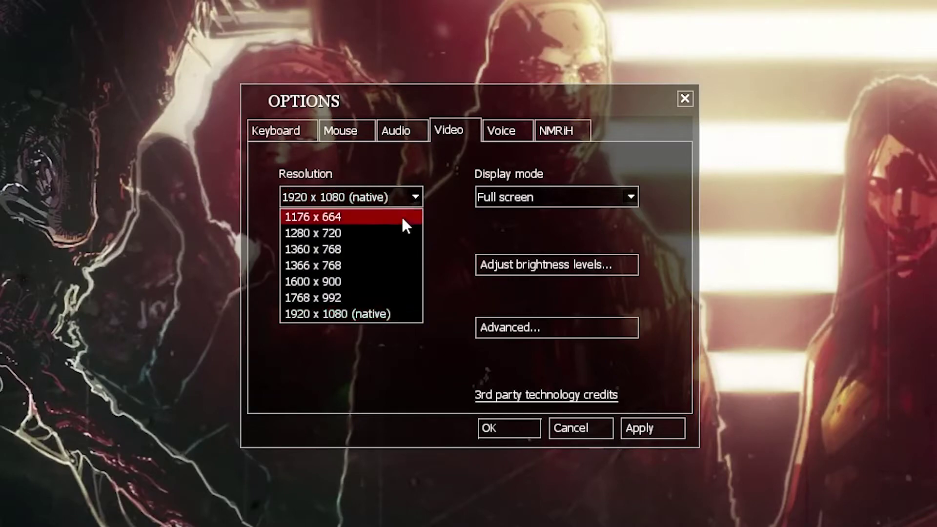
left_click(347, 315)
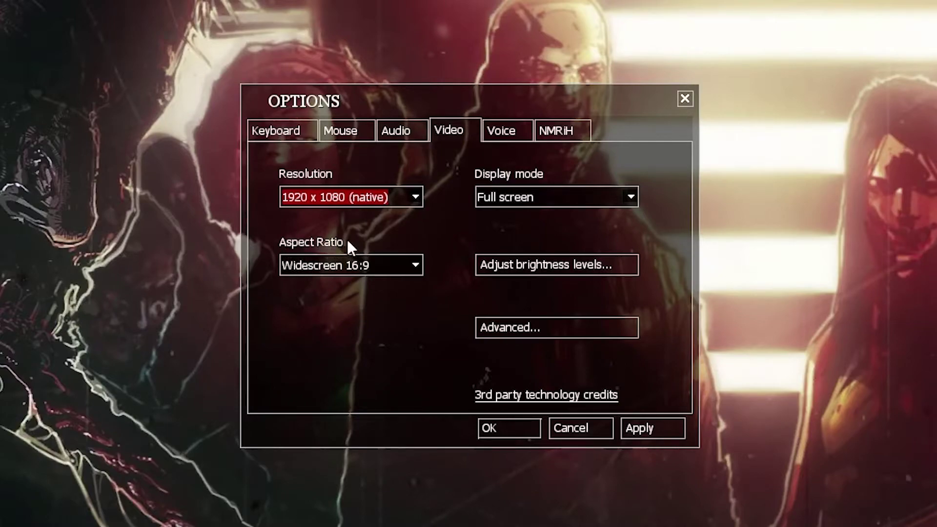
left_click(412, 265)
left_click(379, 301)
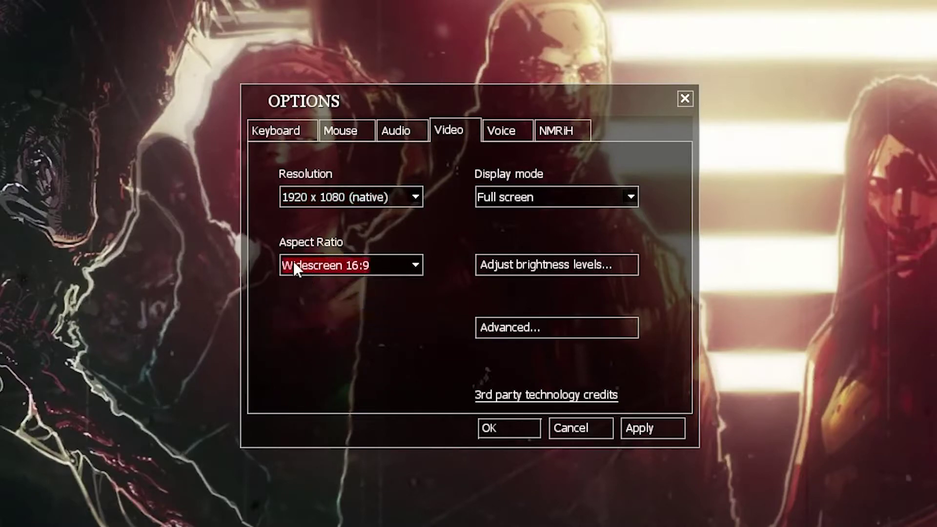
left_click(530, 191)
left_click(529, 214)
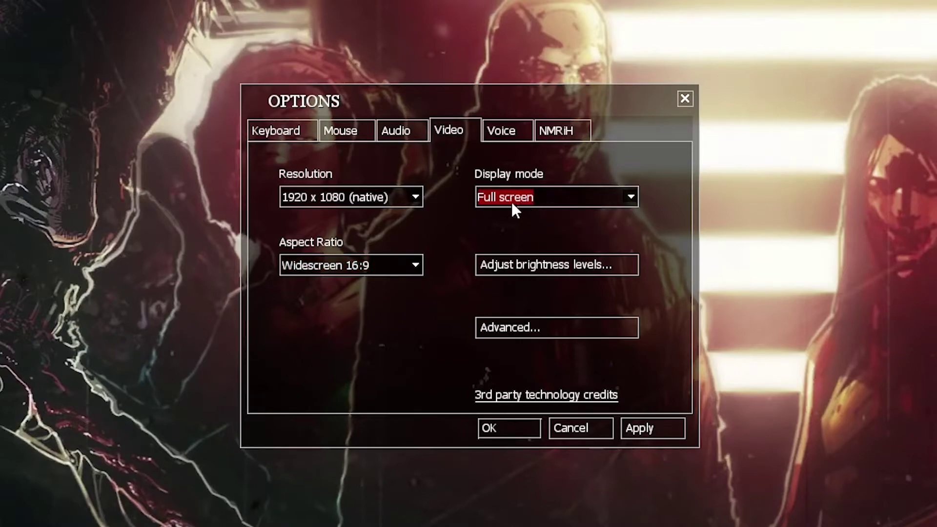
Set the brightness gamma to 2.4 and confirm.
left_click(566, 268)
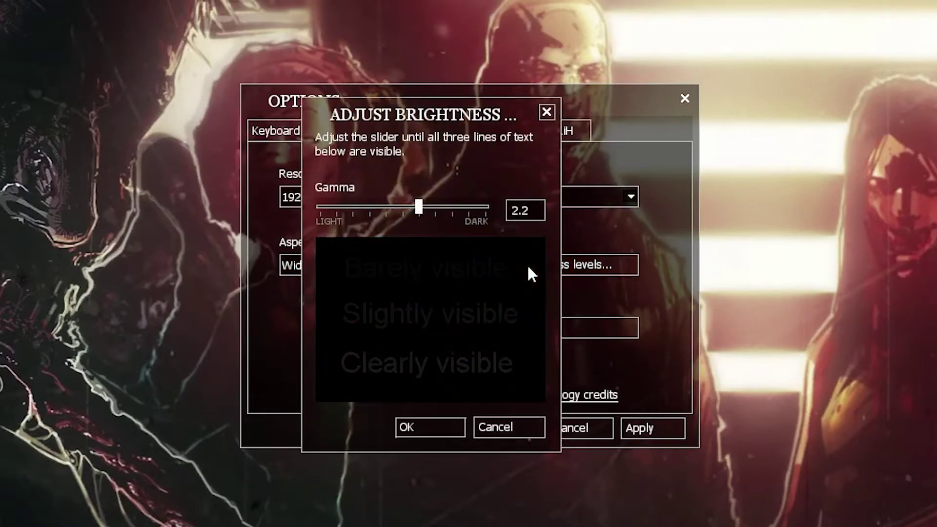
left_click_drag(421, 206, 462, 202)
left_click(423, 426)
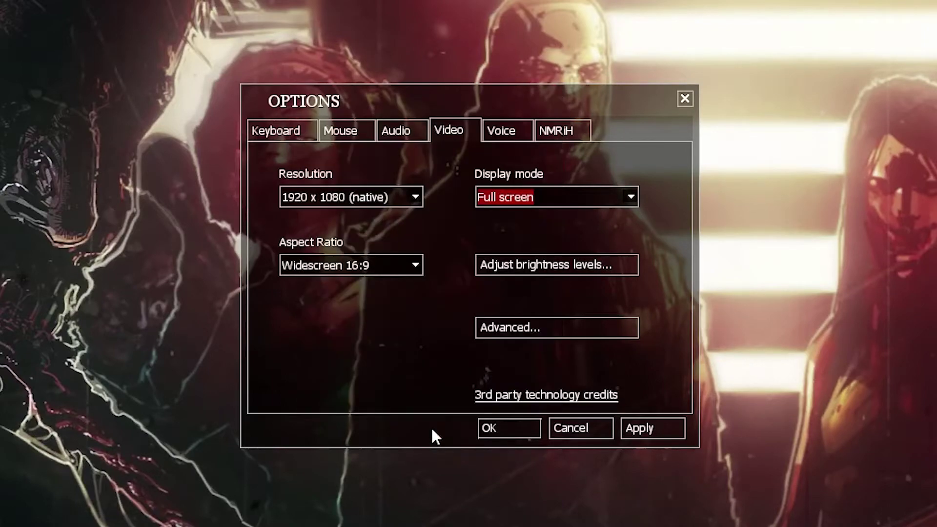
In Advanced video settings, set Model detail to Low and Water detail to Simple reflections.
left_click(534, 332)
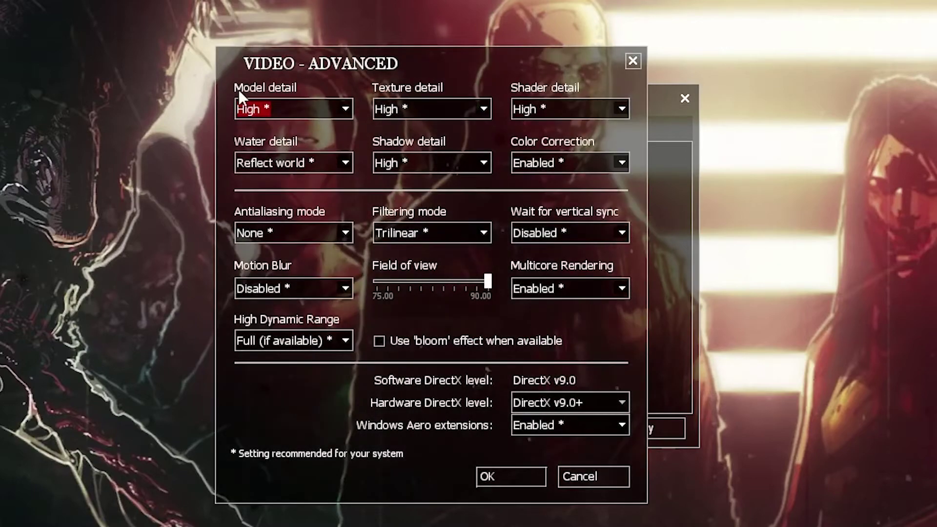
left_click(343, 108)
left_click(265, 122)
left_click(345, 163)
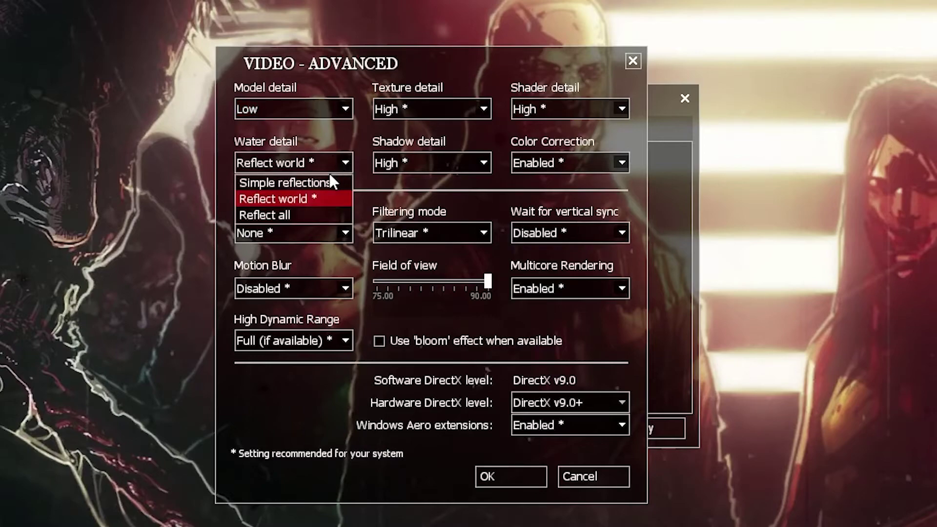
left_click(317, 181)
left_click(380, 89)
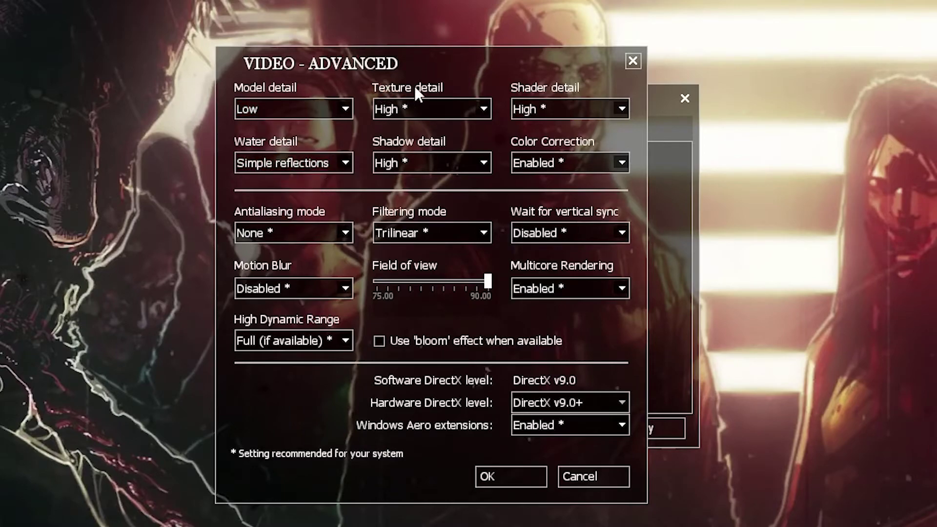
Set Texture, Shadow and Shader detail to Low and turn Color Correction off.
left_click(482, 109)
left_click(432, 129)
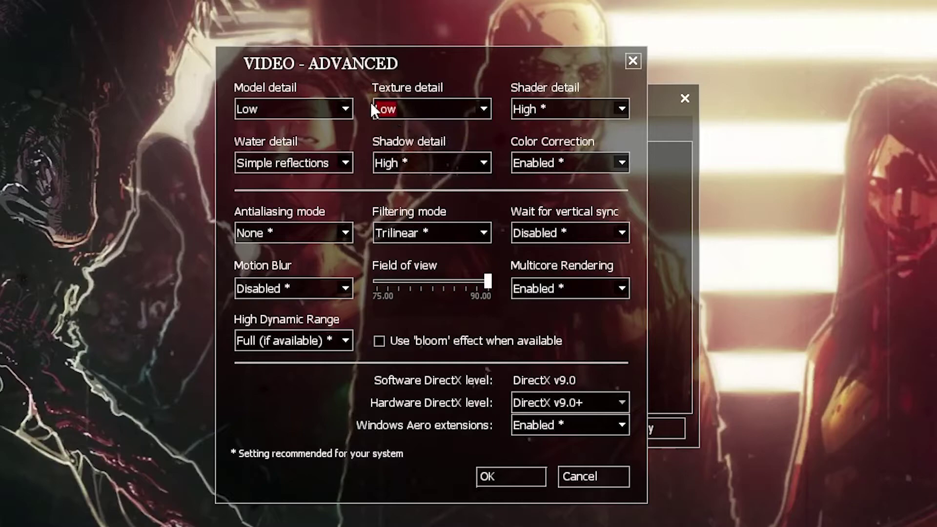
left_click(447, 163)
left_click(393, 183)
left_click(552, 110)
left_click(547, 127)
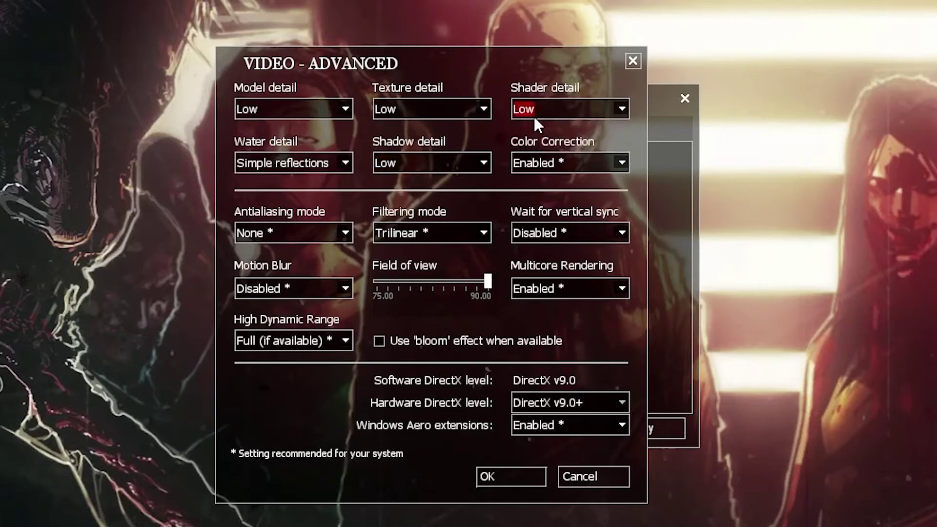
left_click(557, 162)
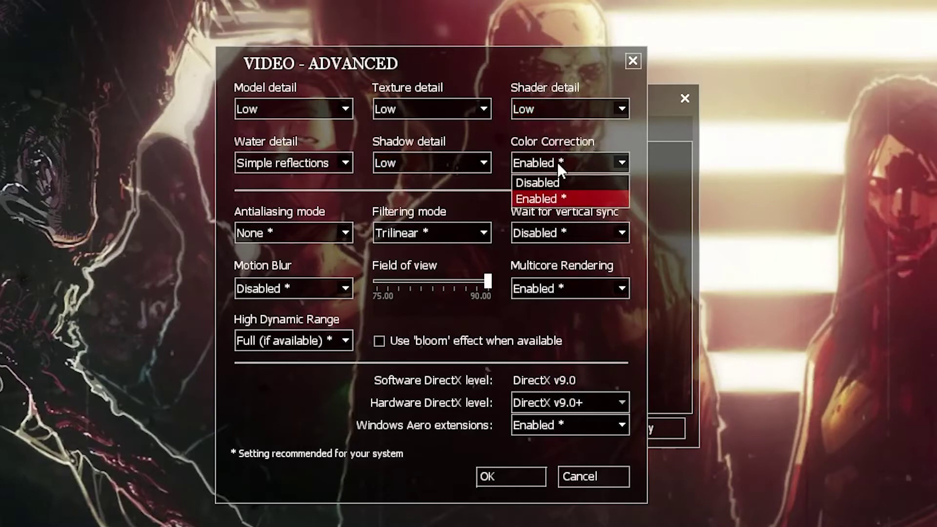
left_click(556, 179)
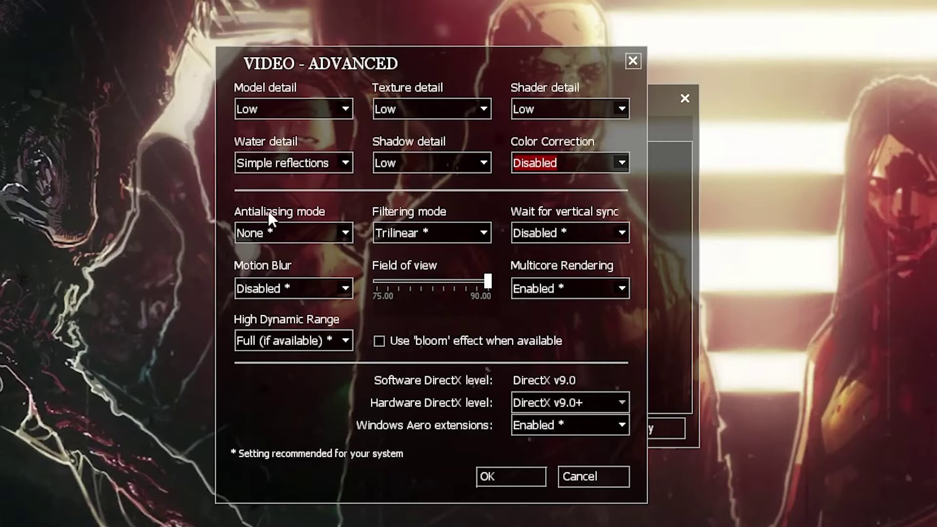
Keep antialiasing None, switch filtering to Bilinear, and keep vertical sync and Motion Blur disabled.
left_click(307, 232)
left_click(292, 247)
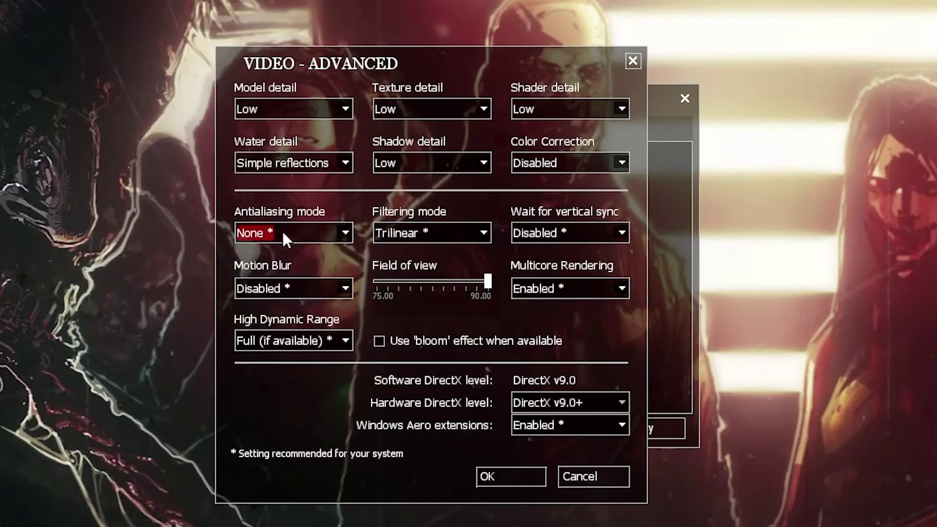
left_click(439, 233)
left_click(412, 247)
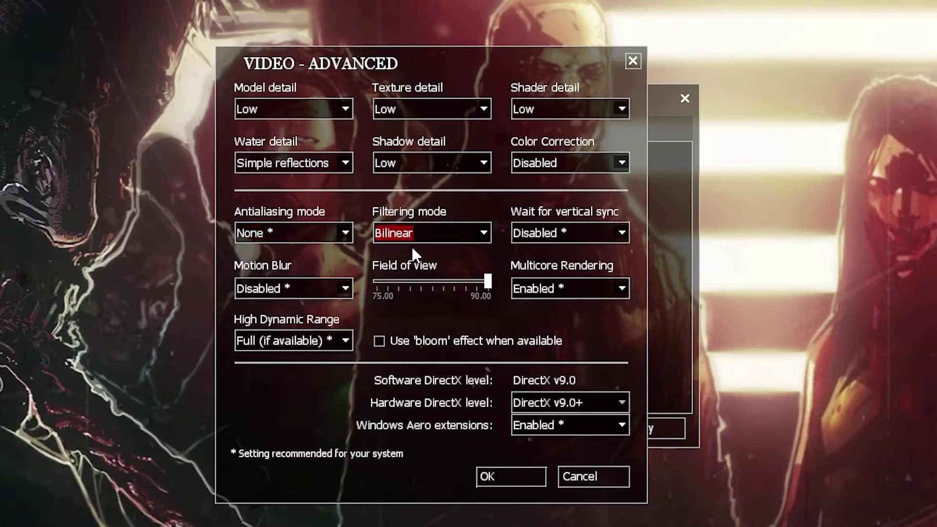
left_click(569, 232)
left_click(564, 250)
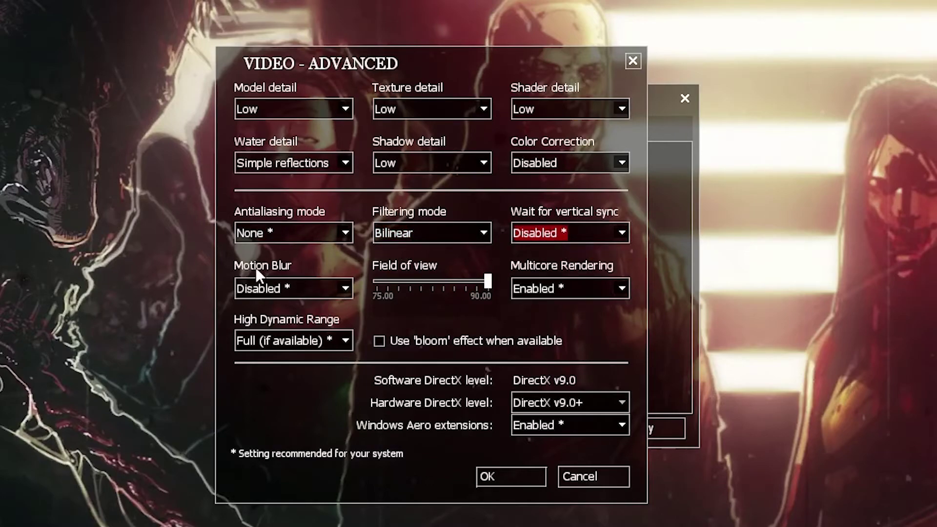
left_click(299, 288)
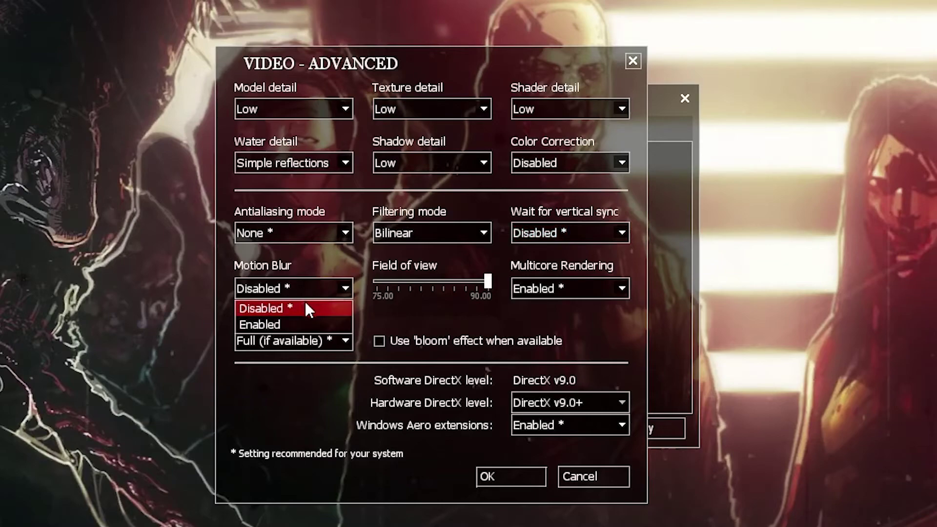
left_click(305, 308)
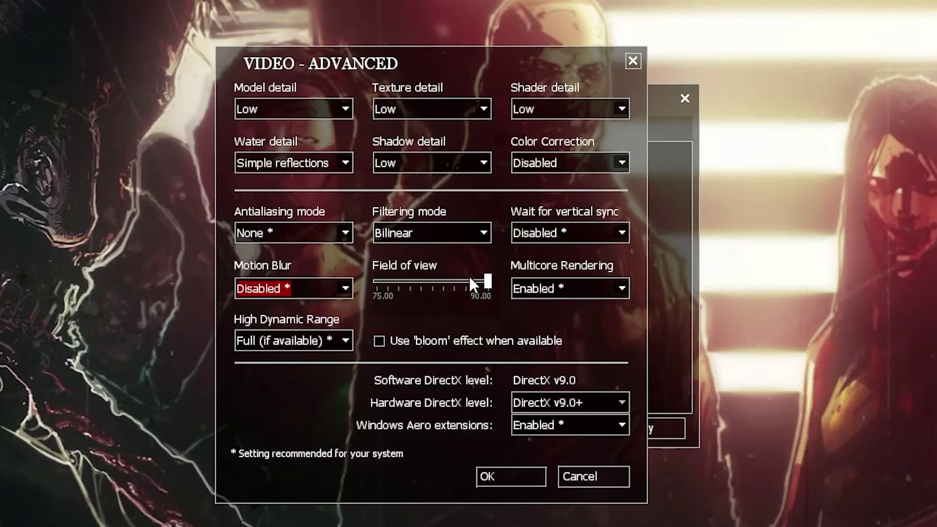
Lower field of view to its minimum 75, disable Multicore Rendering, and set High Dynamic Range to None.
left_click_drag(470, 277, 398, 292)
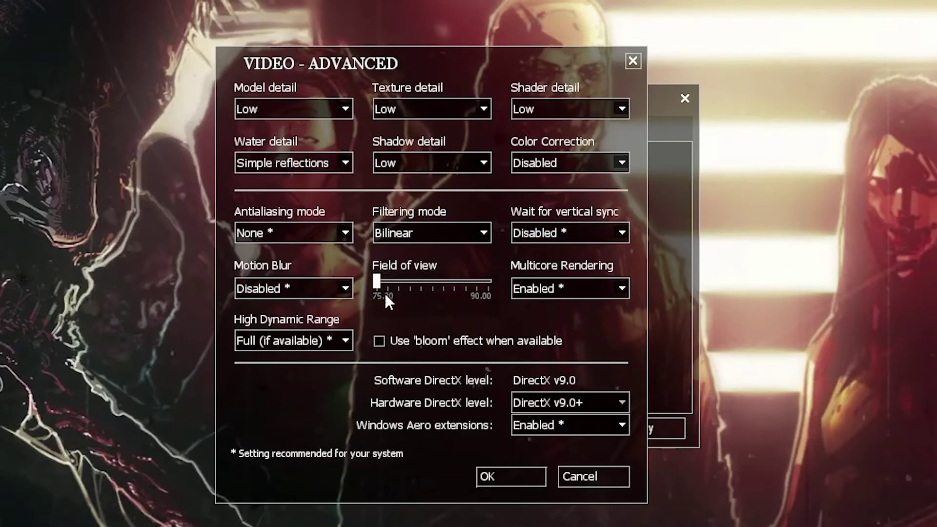
left_click(605, 289)
left_click(589, 309)
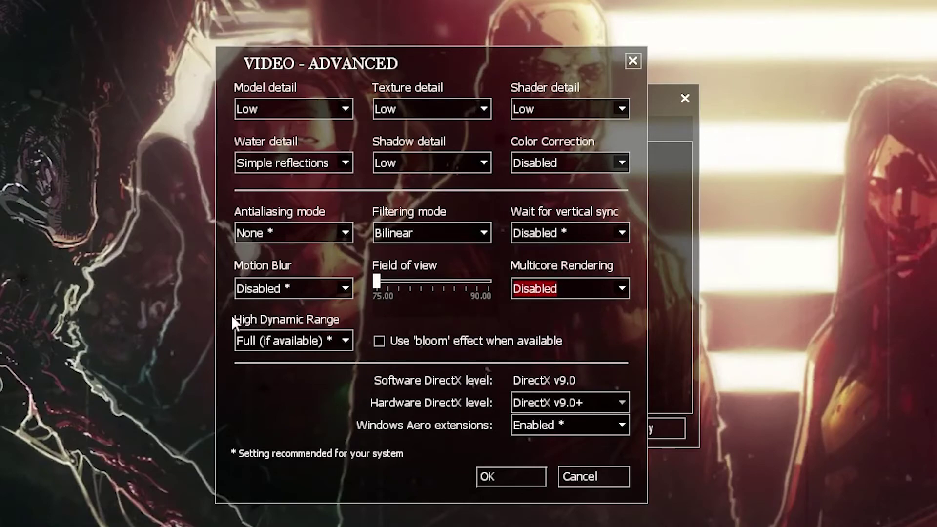
left_click(345, 341)
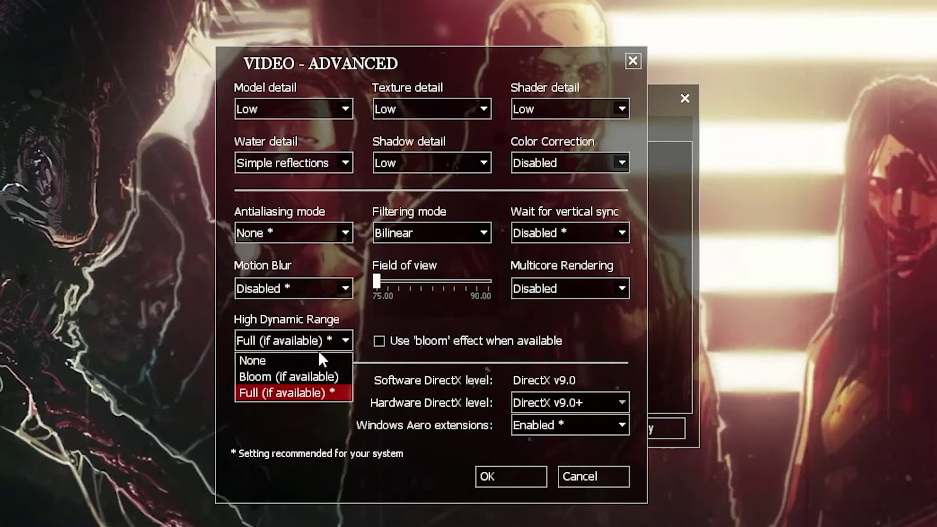
left_click(264, 361)
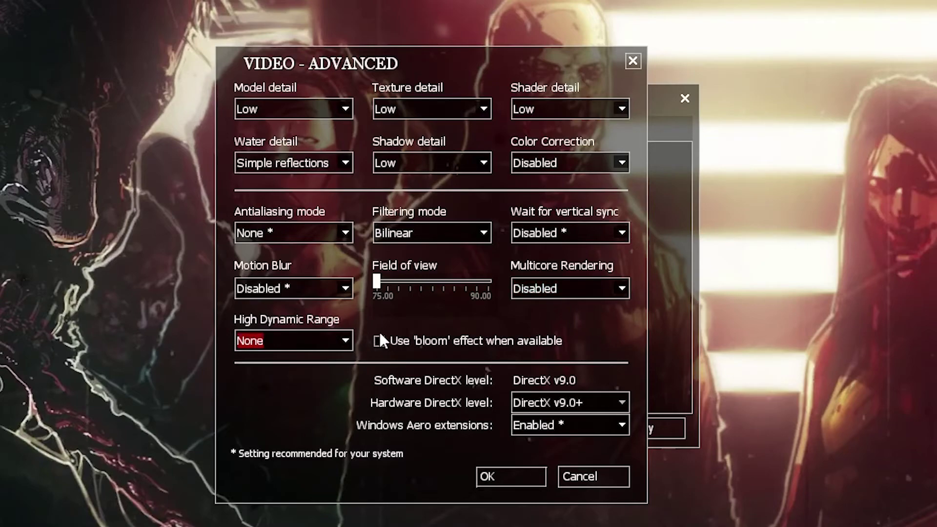
Confirm the advanced video settings, apply them in Options, and close Options.
left_click(516, 472)
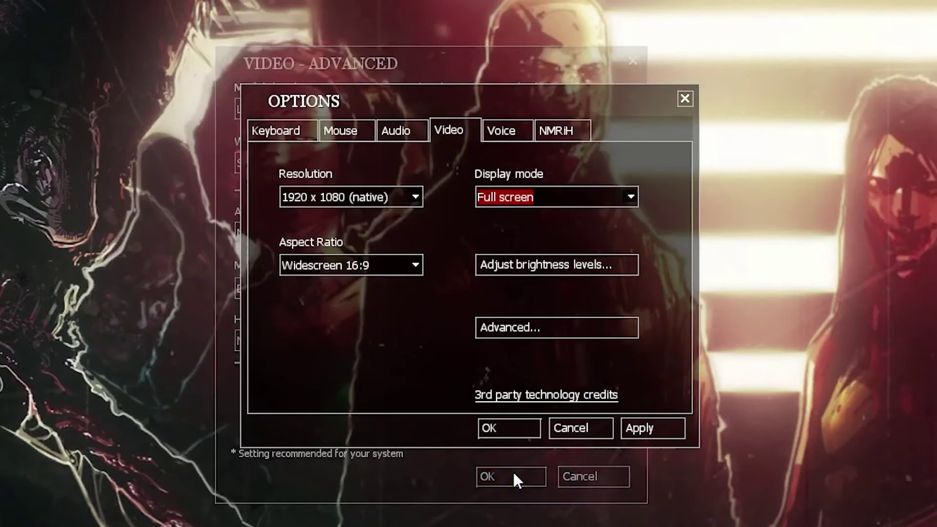
left_click(645, 429)
left_click(506, 427)
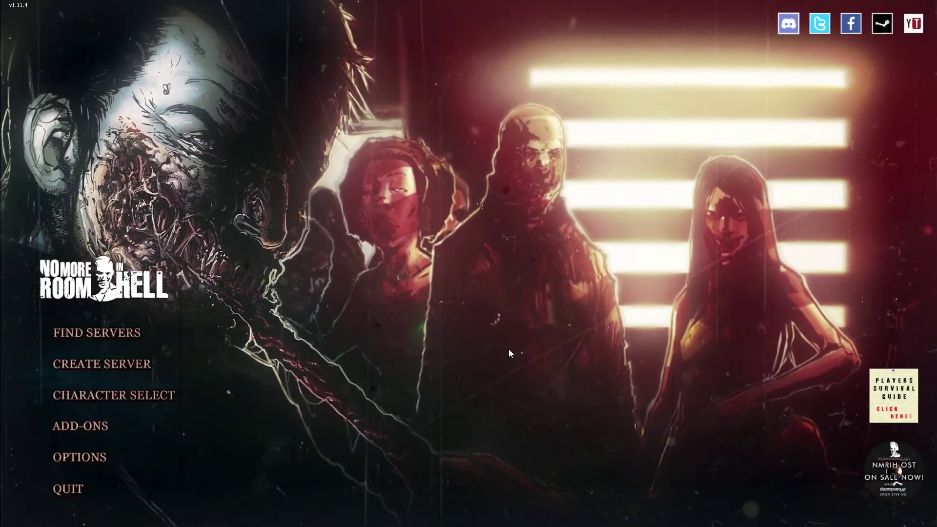